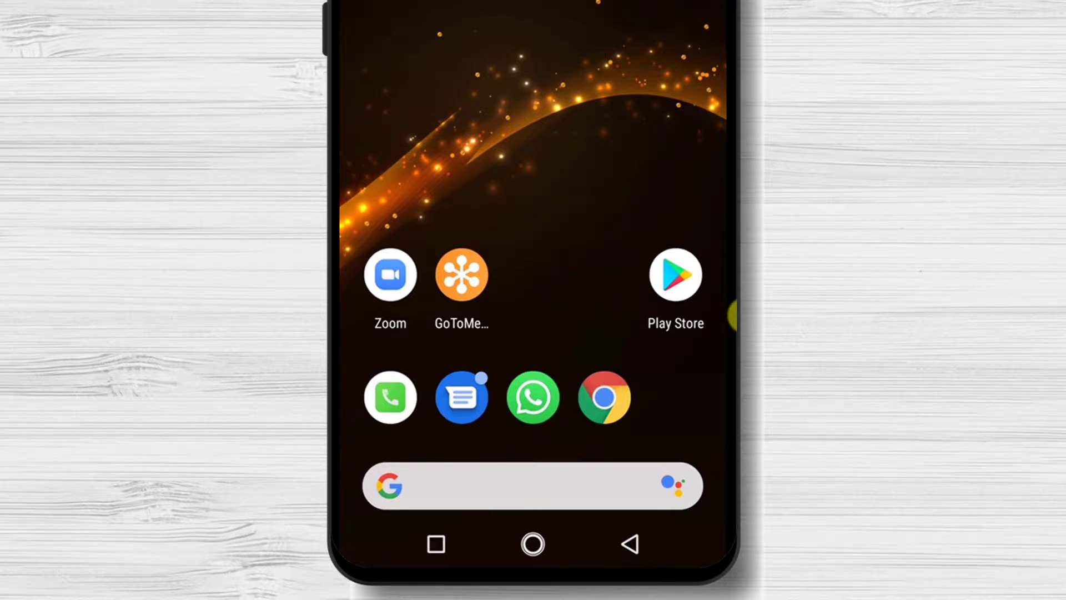
- Search Google Play for 'join.me', then install and launch join.me - Simple Meetings
{"action": "left_click", "coordinate": [682, 281]}
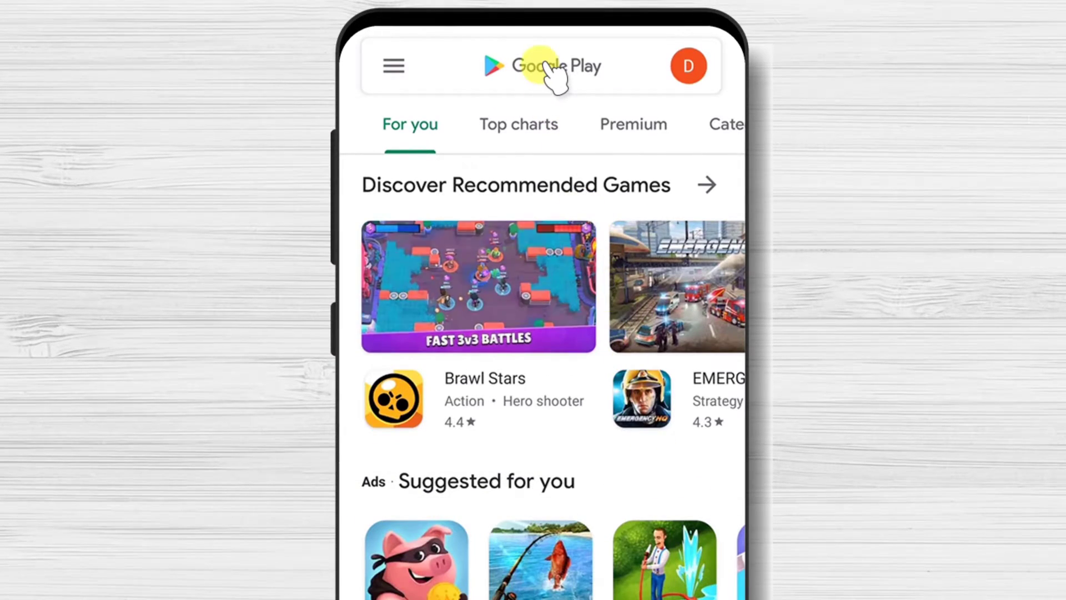
{"action": "left_click", "coordinate": [544, 65]}
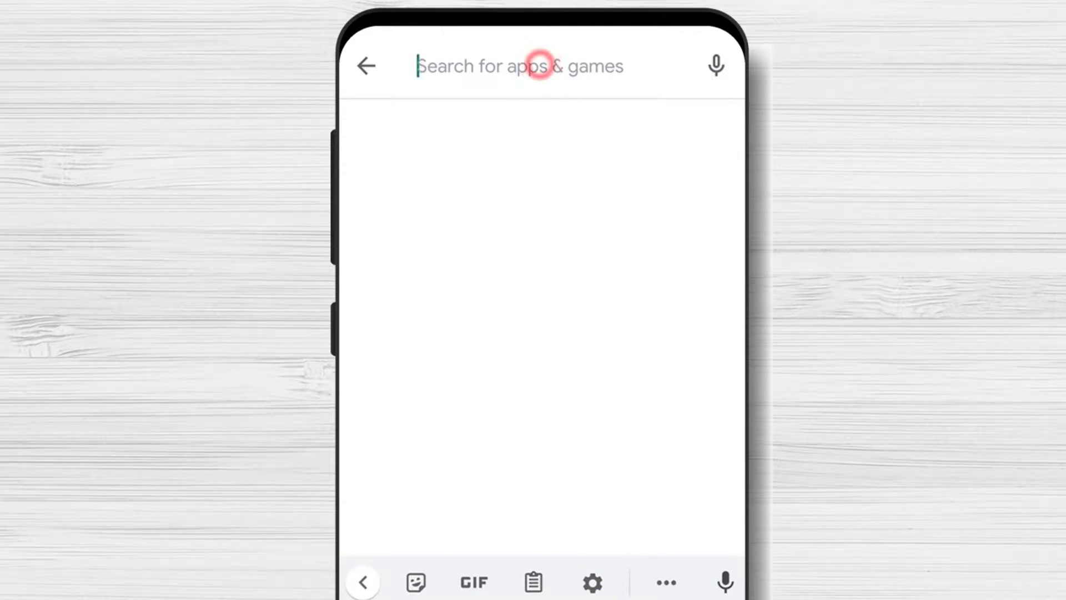
{"action": "type", "text": "join.me"}
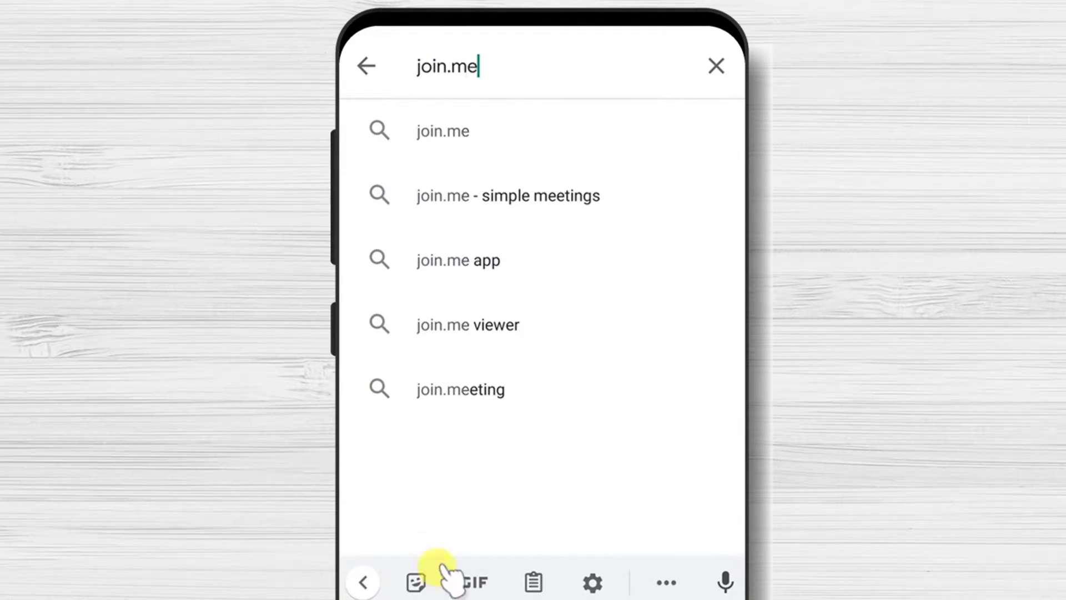
{"action": "left_click", "coordinate": [426, 134]}
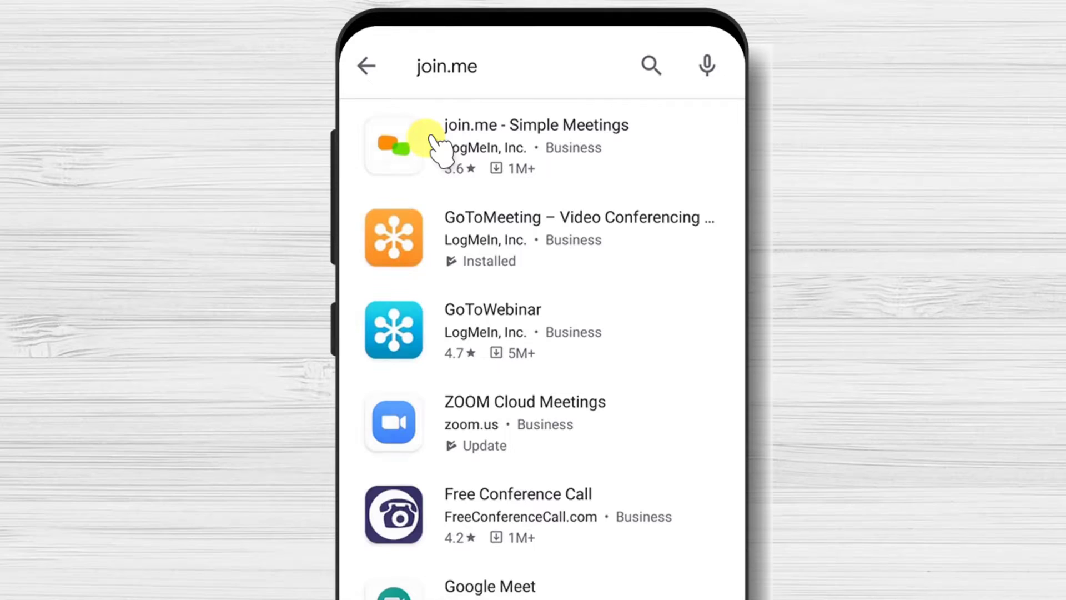
{"action": "left_click", "coordinate": [402, 149]}
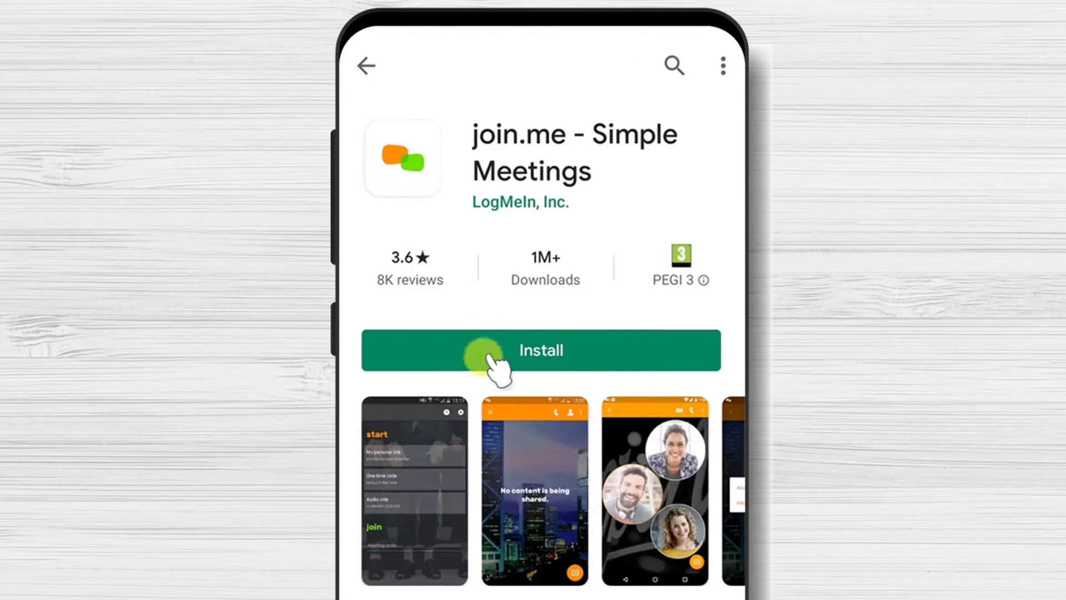
{"action": "left_click", "coordinate": [528, 357]}
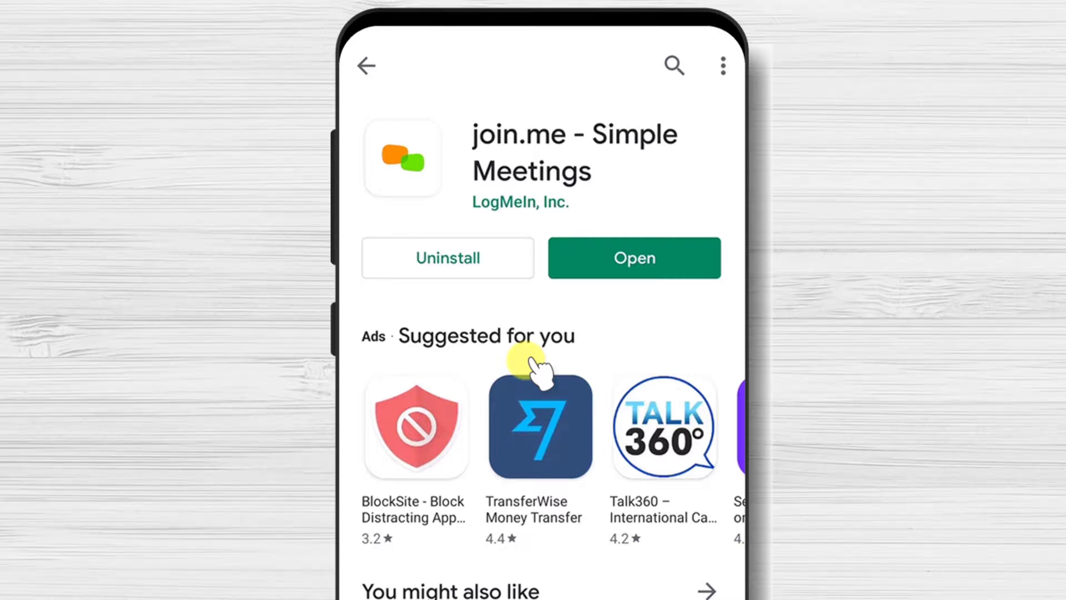
{"action": "left_click", "coordinate": [661, 267]}
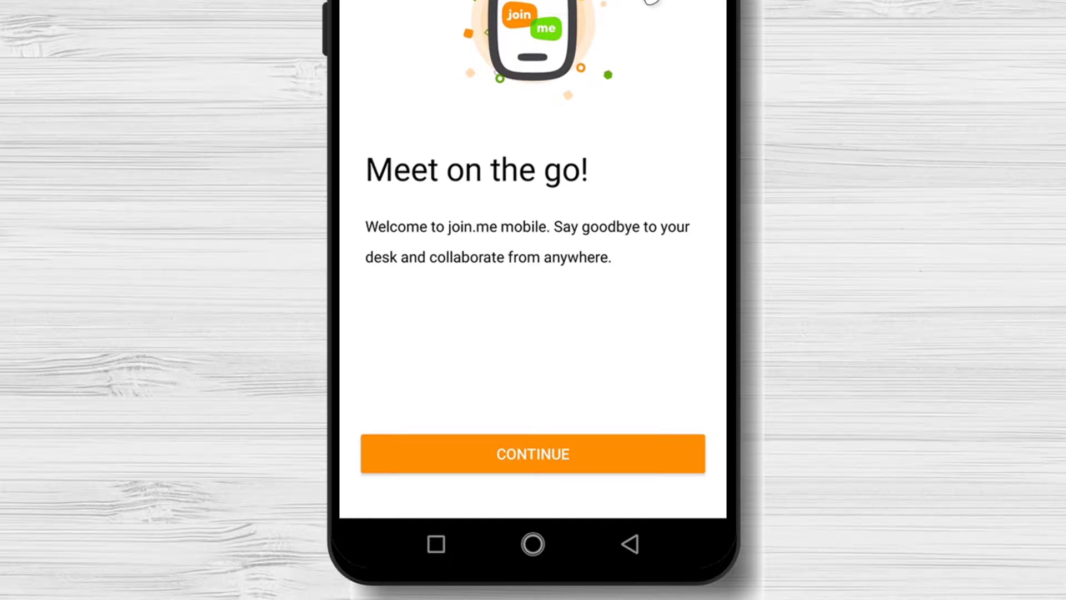
- Continue through the intro pages to reach the join-or-host screen
{"action": "left_click", "coordinate": [566, 457]}
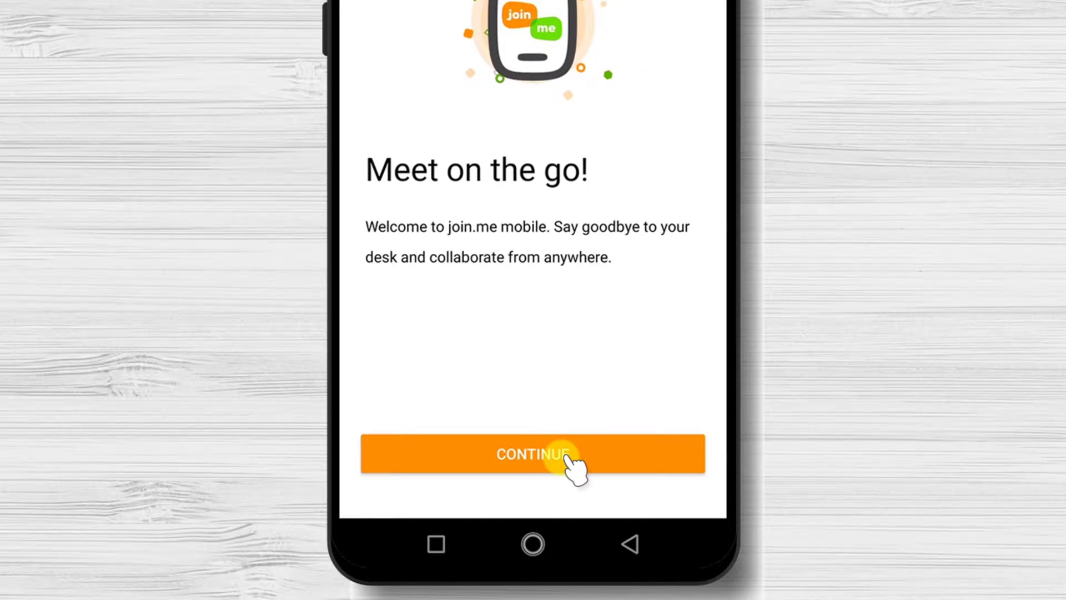
{"action": "left_click", "coordinate": [565, 457]}
{"action": "left_click", "coordinate": [565, 457]}
{"action": "left_click", "coordinate": [568, 459]}
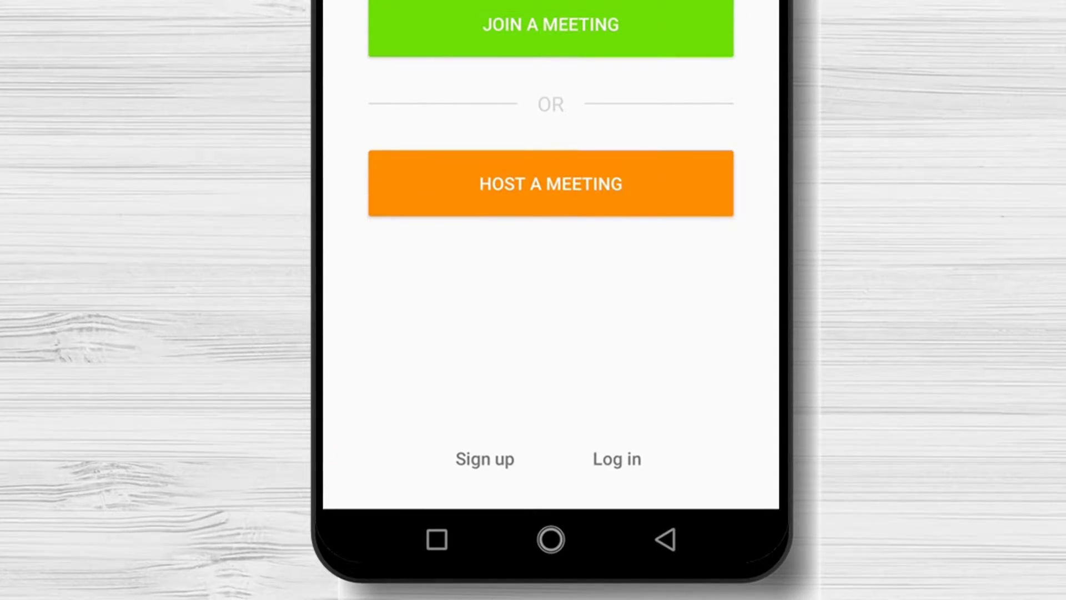
- Sign up with the suggested e-mail and a password, saving the password to Google
{"action": "left_click", "coordinate": [492, 457]}
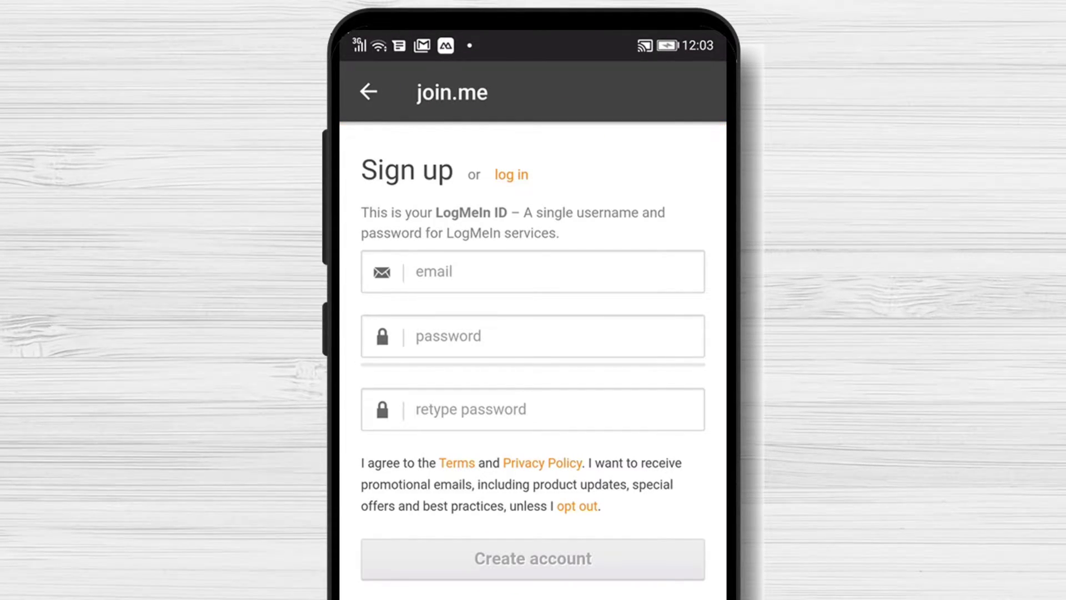
{"action": "left_click", "coordinate": [476, 274]}
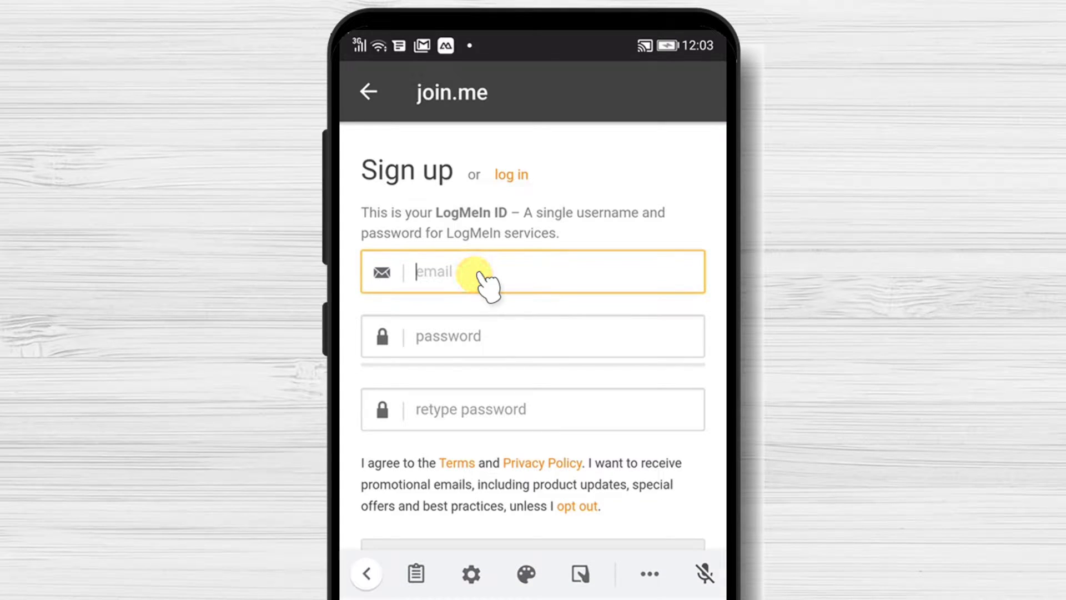
{"action": "left_click", "coordinate": [457, 324]}
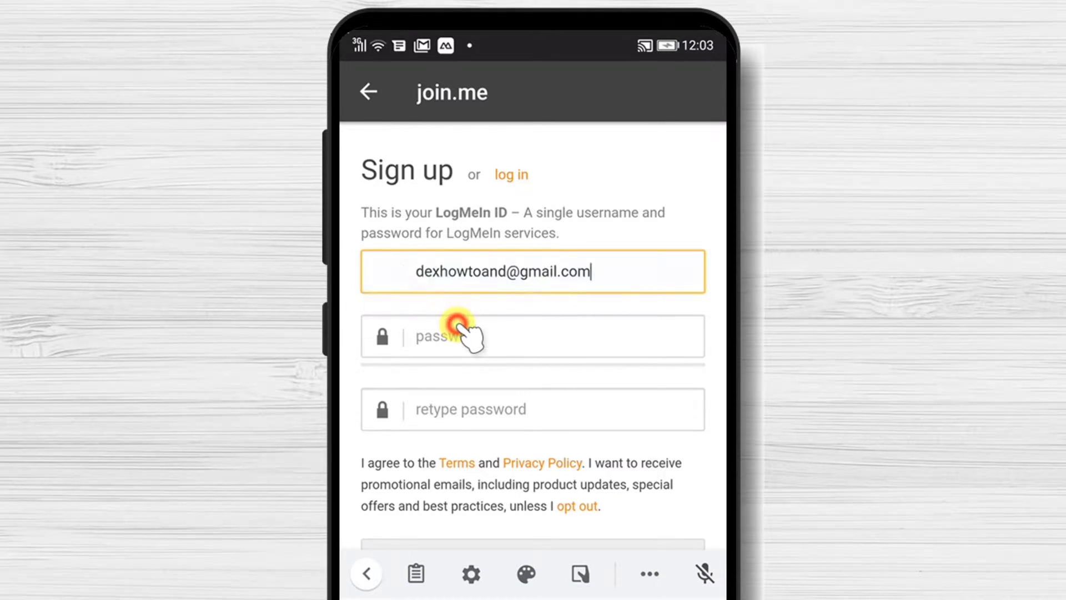
{"action": "left_click", "coordinate": [466, 333]}
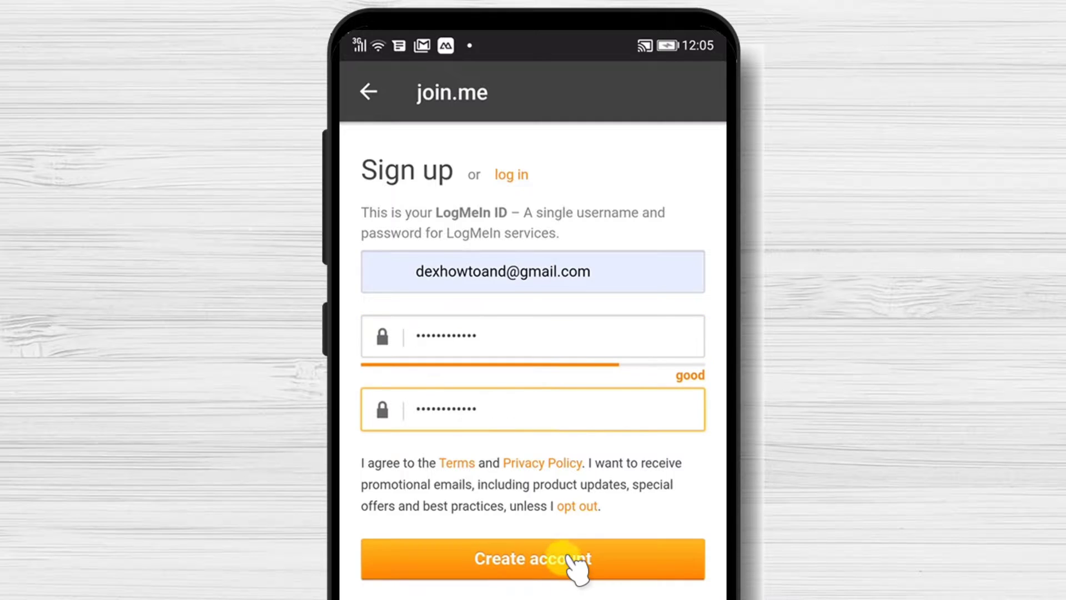
{"action": "left_click", "coordinate": [572, 558]}
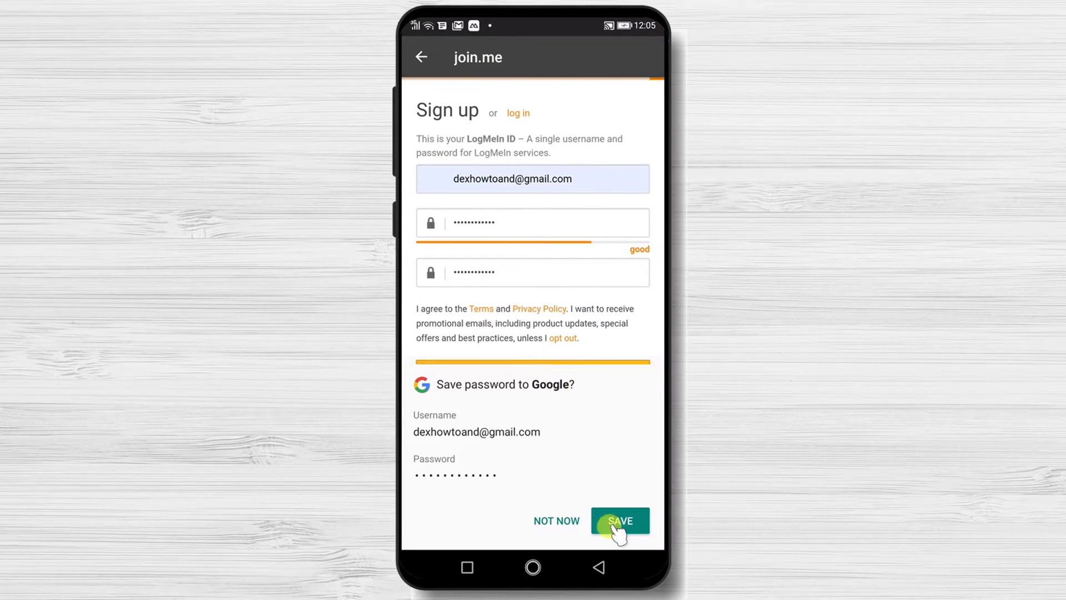
{"action": "left_click", "coordinate": [647, 599]}
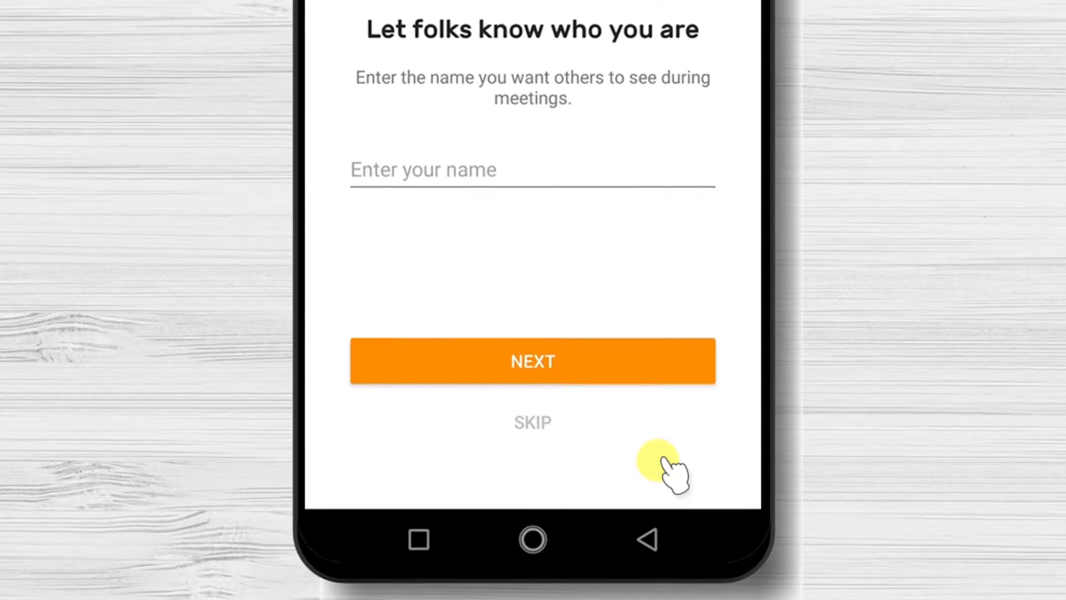
- Enter and confirm the display name other participants will see
{"action": "left_click", "coordinate": [508, 172]}
{"action": "type", "text": "Dex How"}
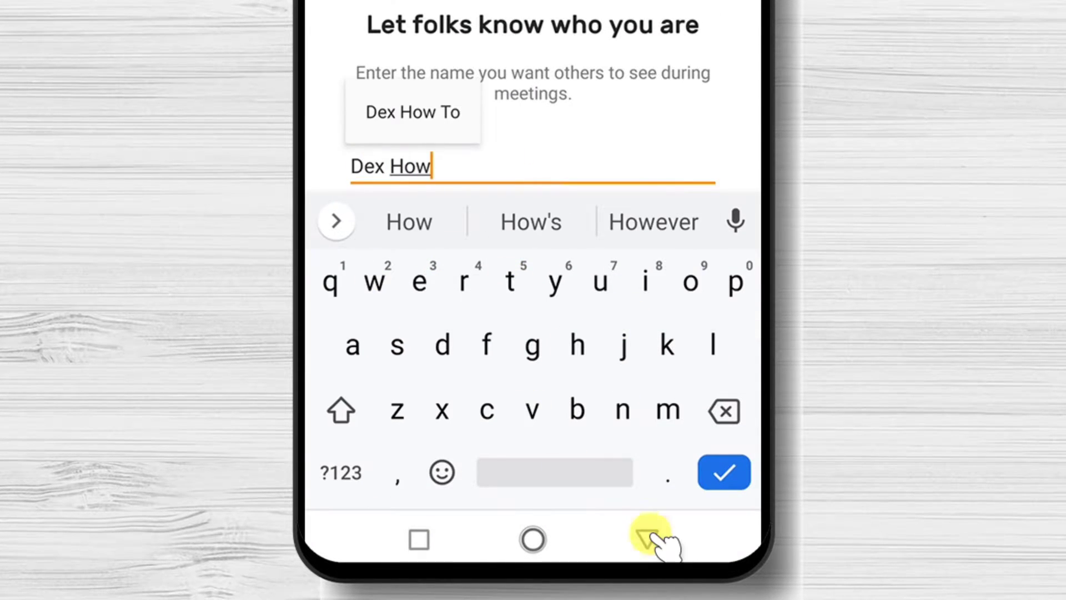
{"action": "left_click", "coordinate": [648, 539]}
{"action": "left_click", "coordinate": [571, 345]}
- Set the personal meeting link after join.me/ and skip the photo step
{"action": "left_click", "coordinate": [502, 168]}
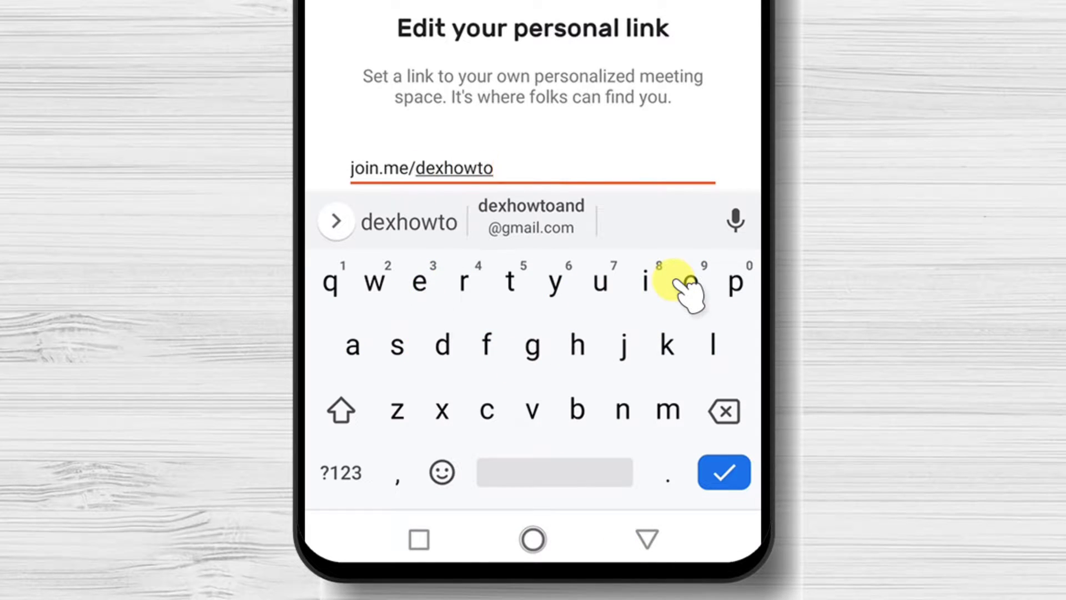
{"action": "left_click", "coordinate": [647, 540]}
{"action": "left_click", "coordinate": [599, 361]}
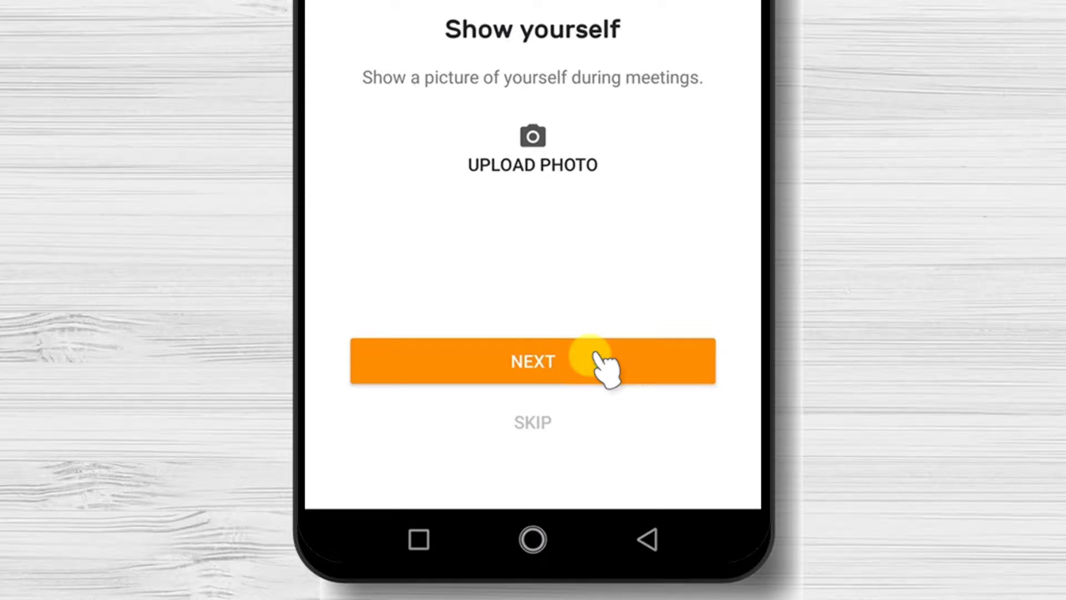
{"action": "left_click", "coordinate": [587, 361]}
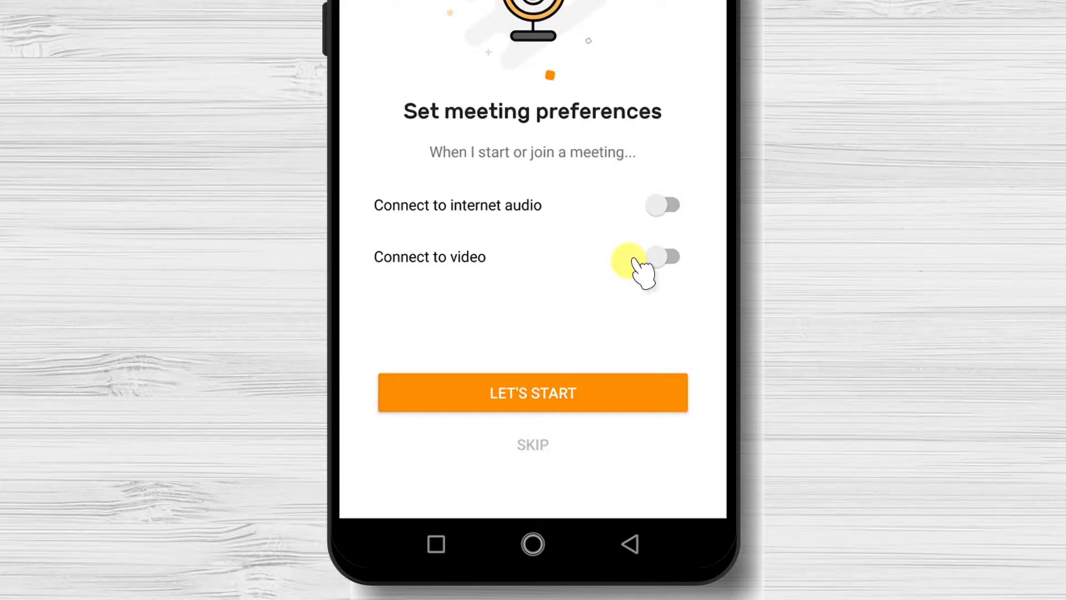
- Turn on internet audio and video with microphone and camera access, then dismiss the 14-day trial notice
{"action": "left_click", "coordinate": [658, 206]}
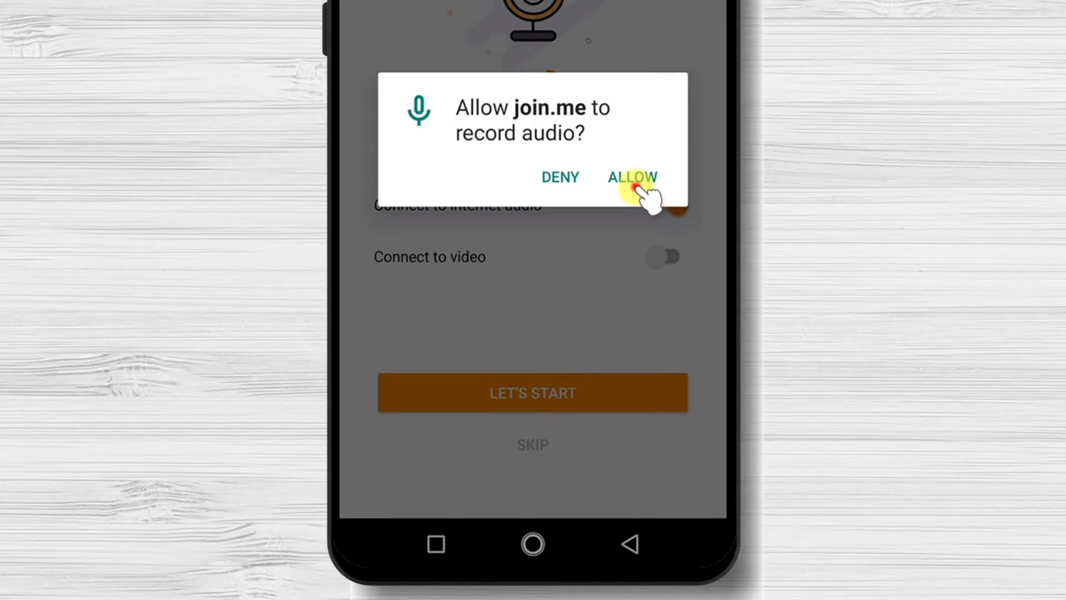
{"action": "left_click", "coordinate": [634, 177]}
{"action": "left_click", "coordinate": [663, 257]}
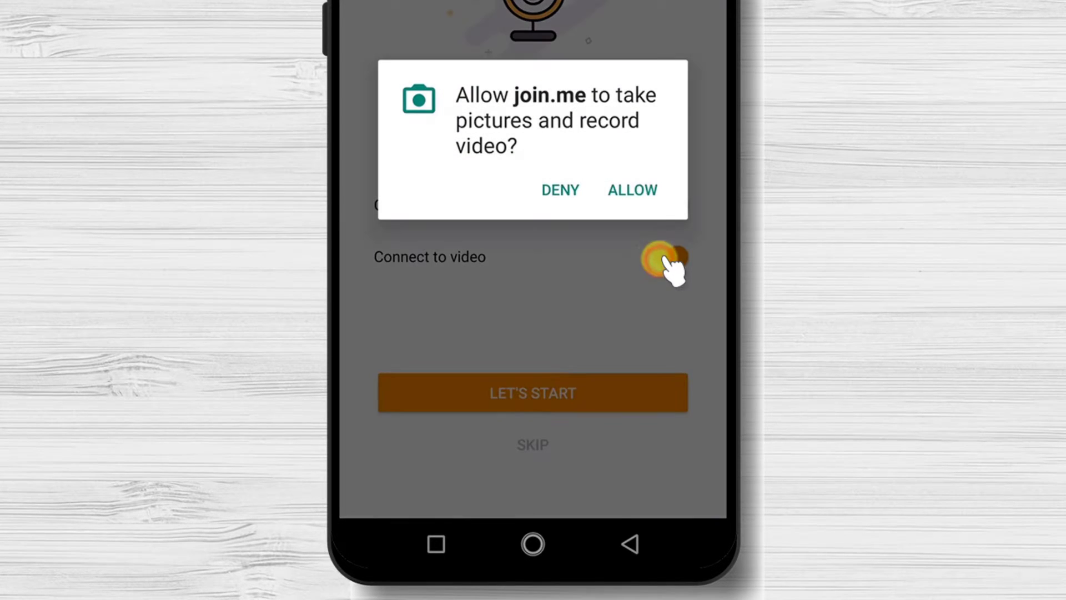
{"action": "left_click", "coordinate": [638, 191]}
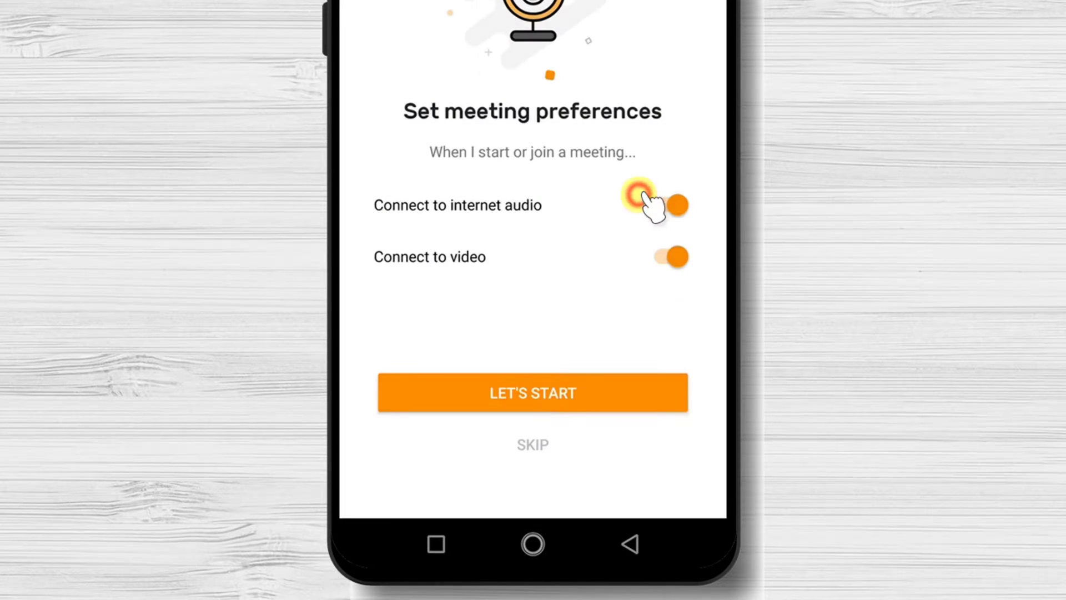
{"action": "left_click", "coordinate": [527, 398]}
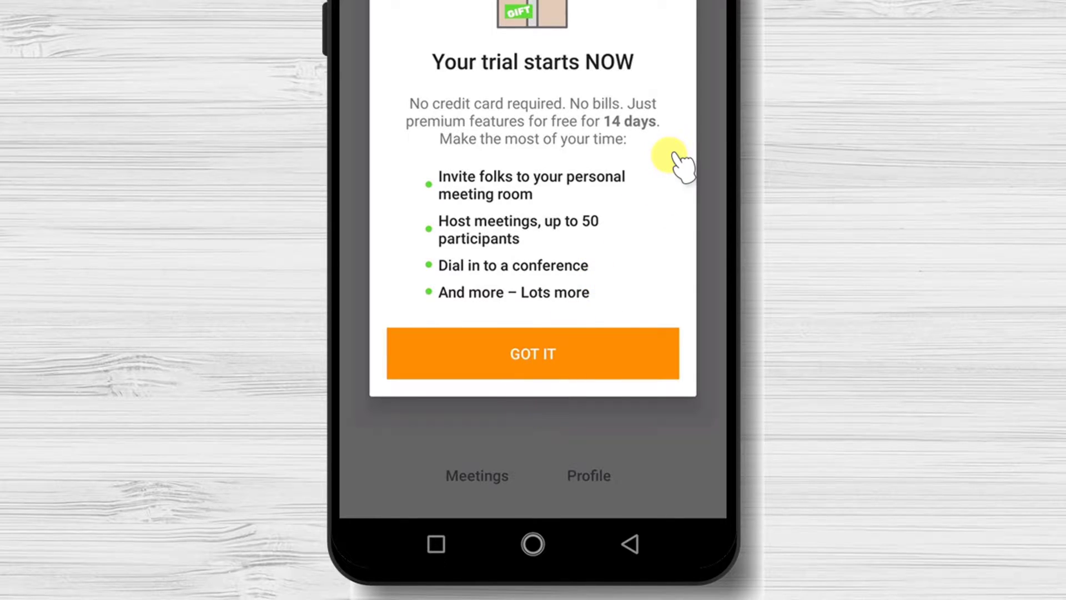
{"action": "left_click", "coordinate": [555, 358]}
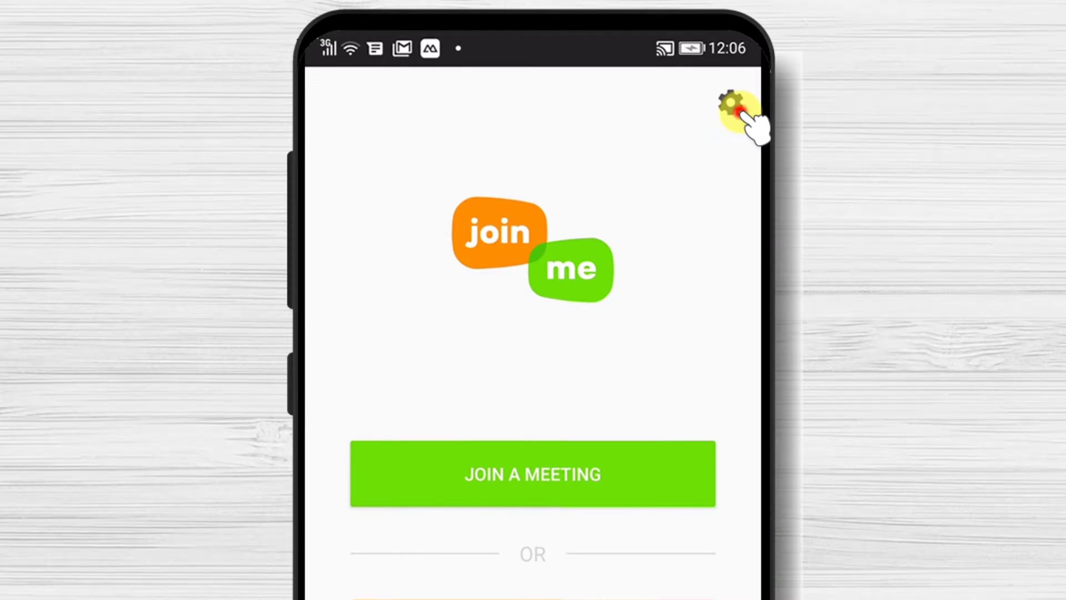
{"action": "left_click", "coordinate": [647, 57]}
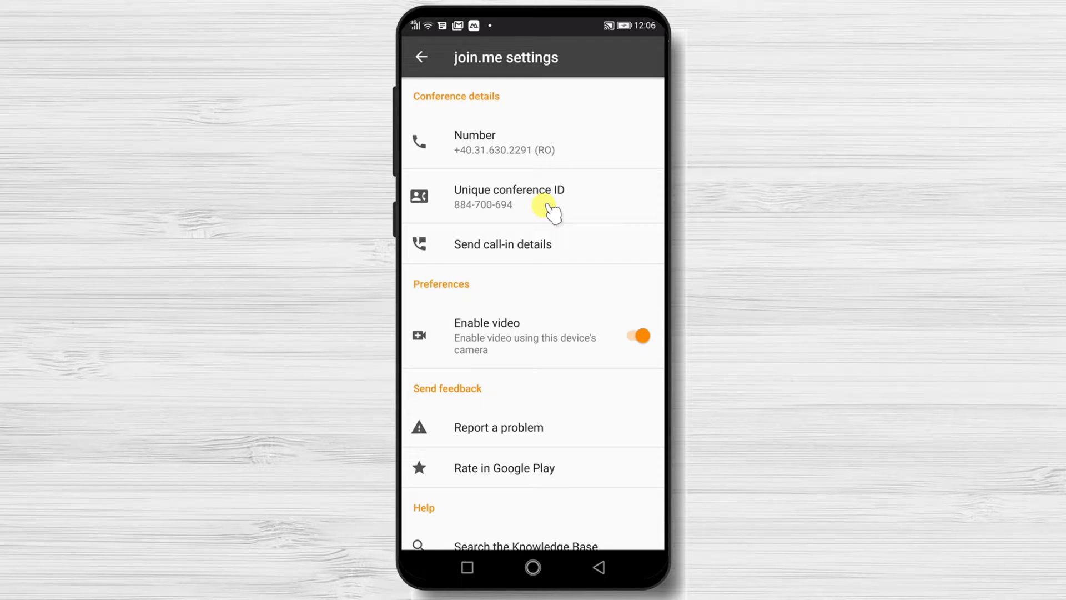
{"action": "scroll", "coordinate": [605, 394], "scroll_direction": "down", "scroll_amount": 3}
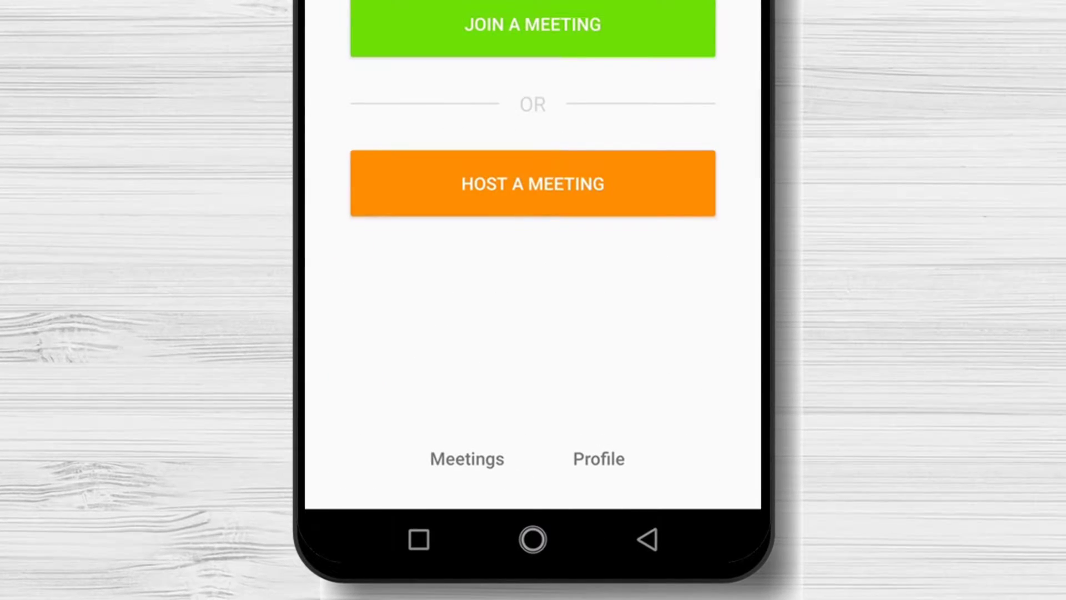
{"action": "left_click", "coordinate": [489, 468]}
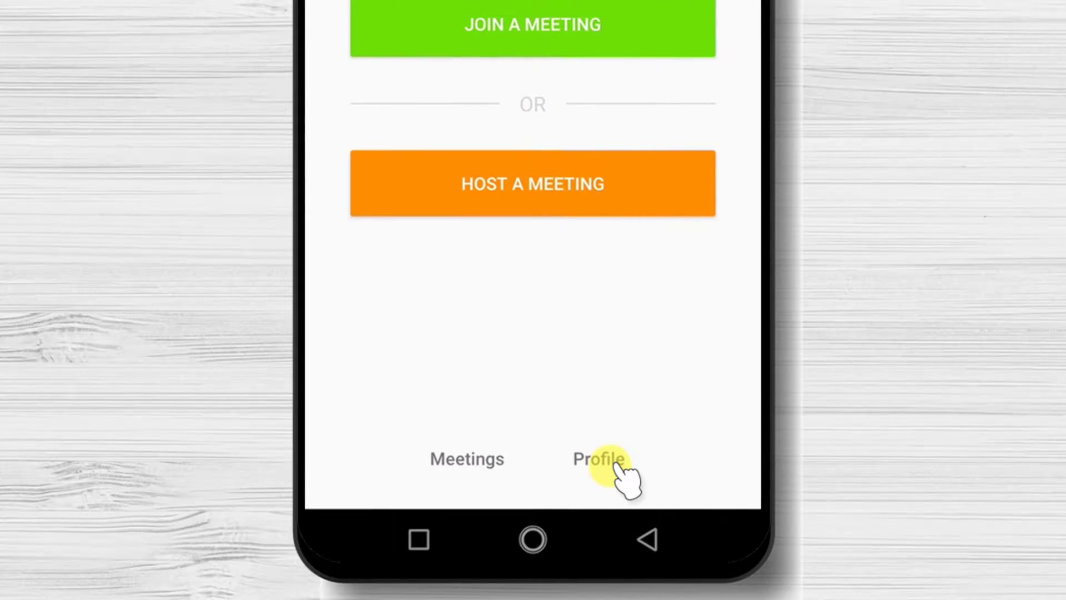
{"action": "left_click", "coordinate": [588, 508]}
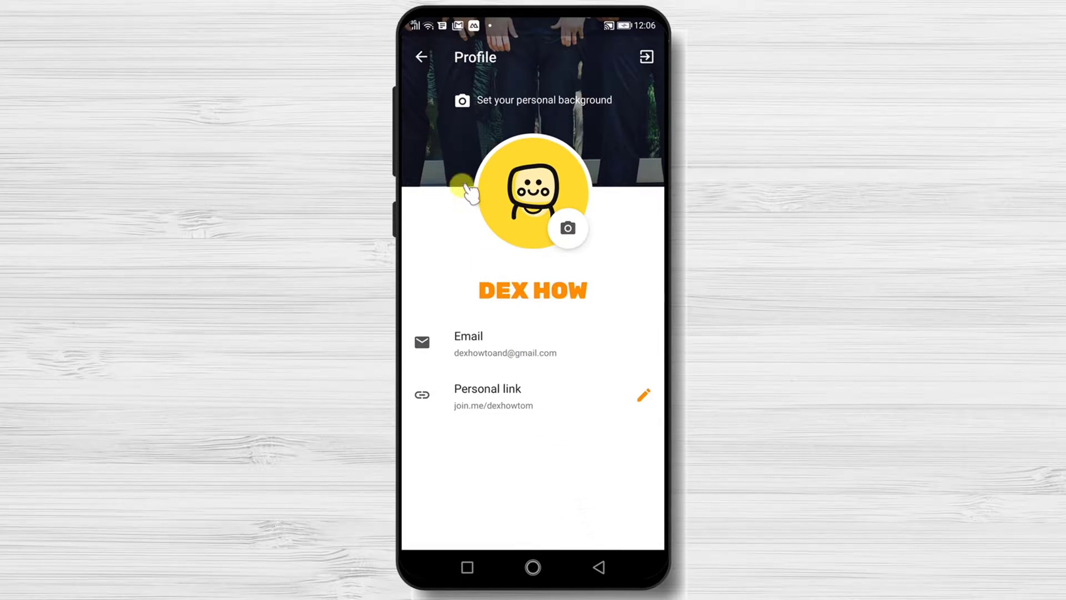
{"action": "left_click", "coordinate": [420, 59]}
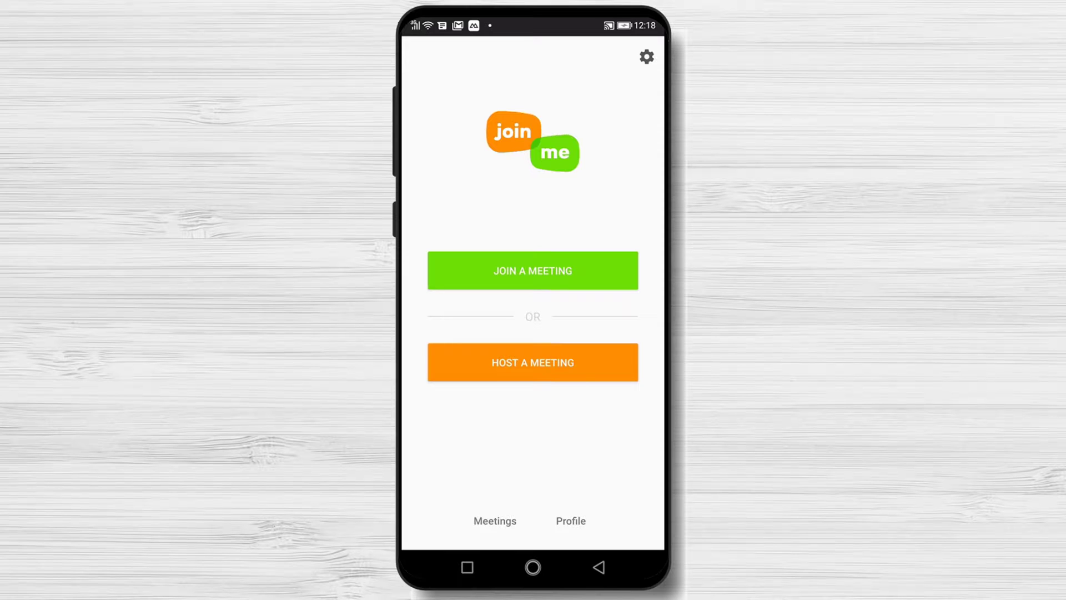
- Join meeting 501-174-445 with internet audio and video left on
{"action": "left_click", "coordinate": [528, 267]}
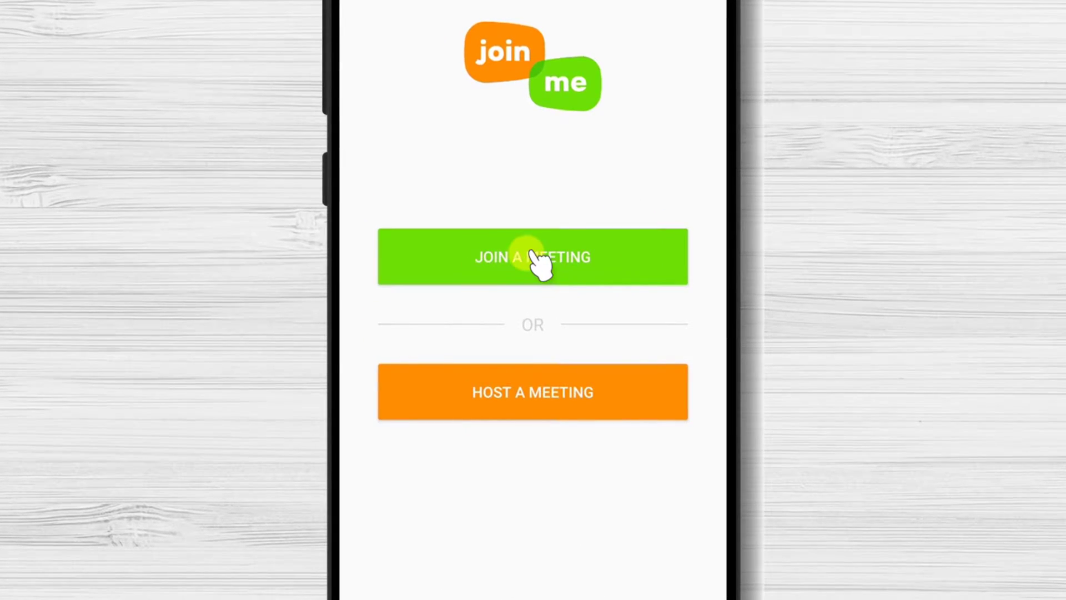
{"action": "left_click", "coordinate": [509, 295]}
{"action": "type", "text": "501174445"}
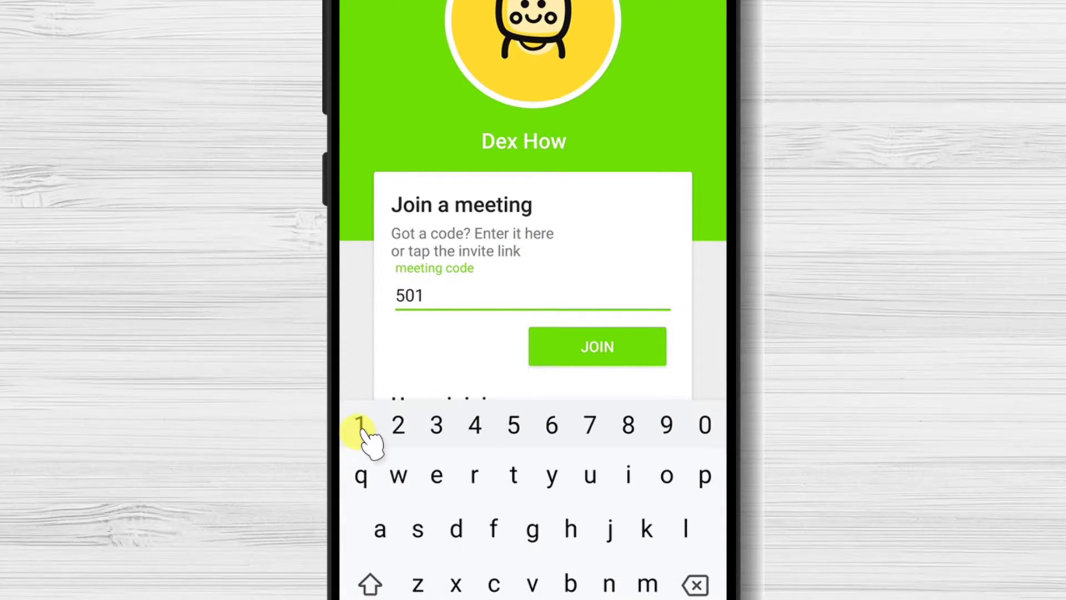
{"action": "key", "text": "Escape"}
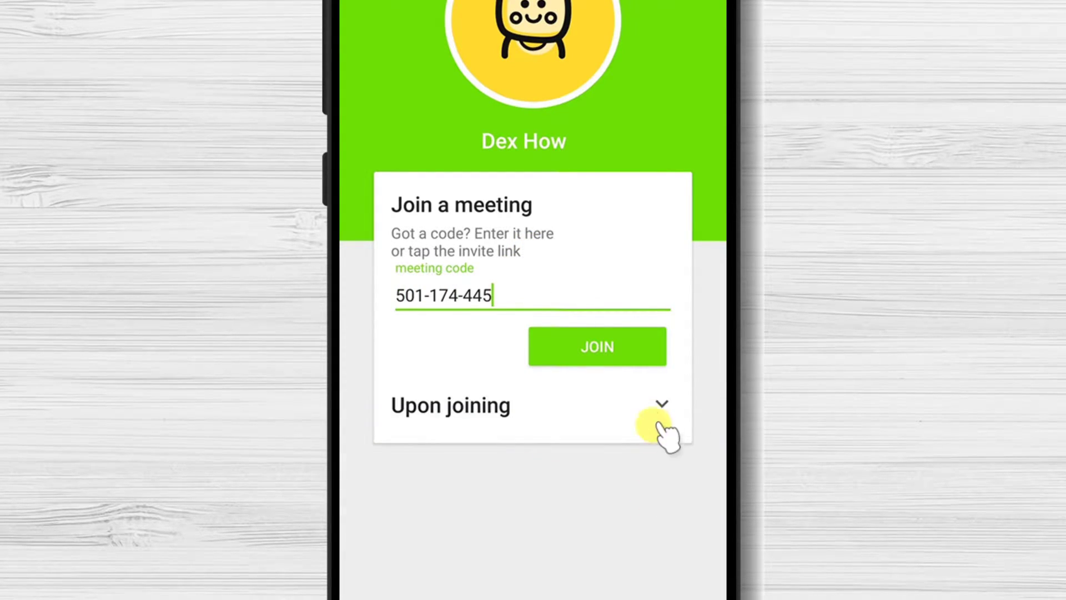
{"action": "left_click", "coordinate": [656, 403]}
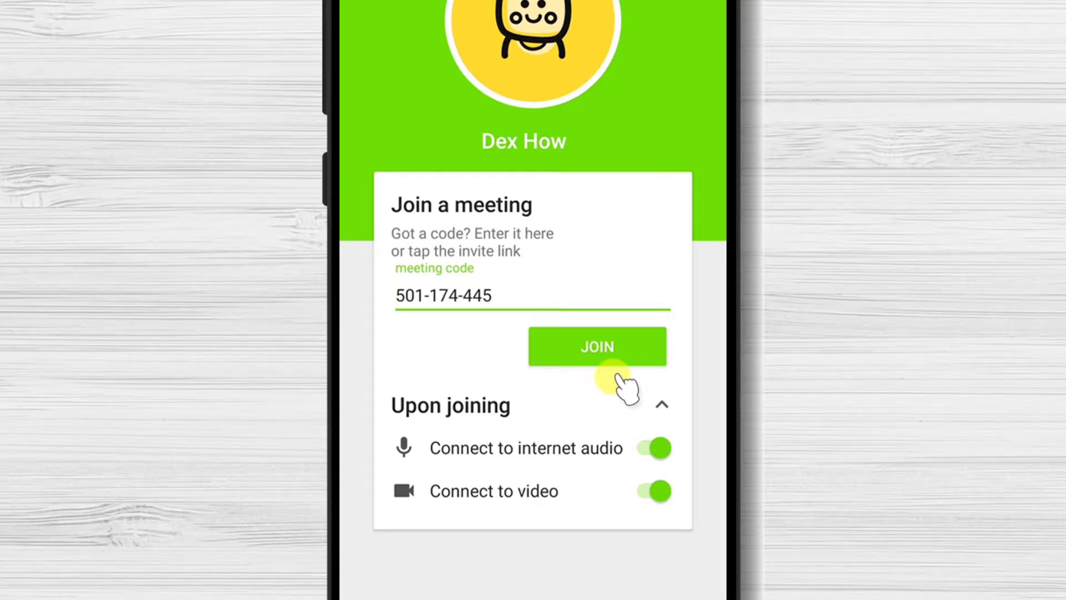
{"action": "left_click", "coordinate": [622, 352]}
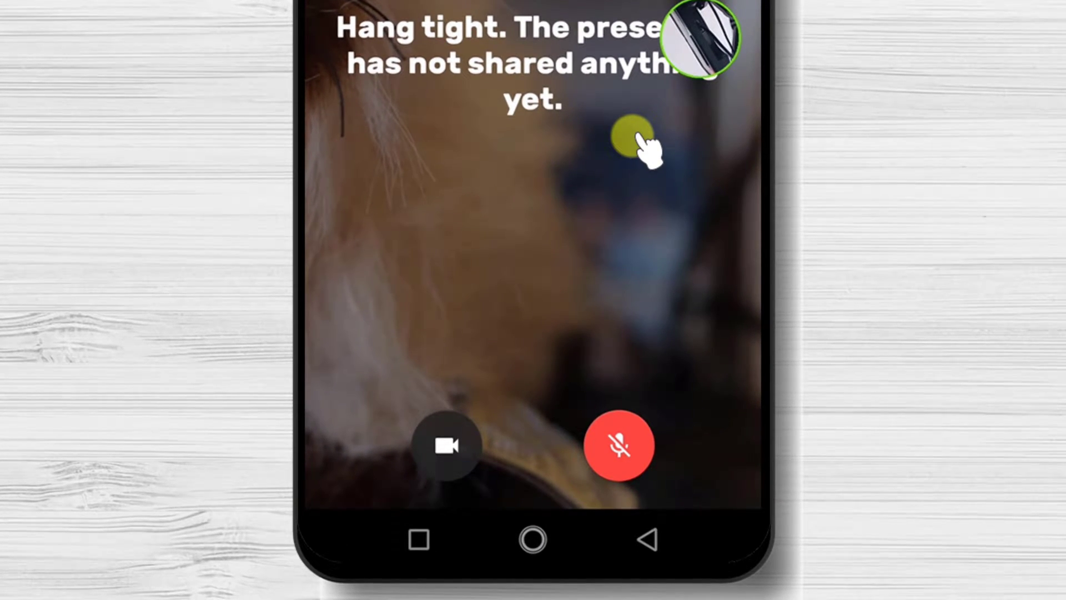
- Unmute the microphone and turn the camera off and back on
{"action": "left_click", "coordinate": [625, 444]}
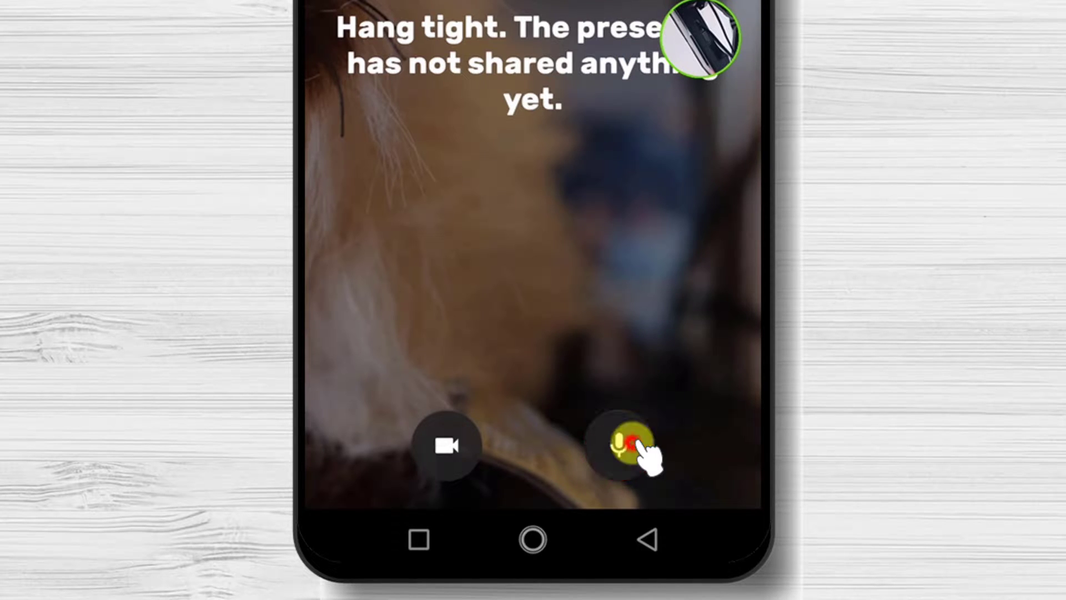
{"action": "left_click", "coordinate": [453, 463]}
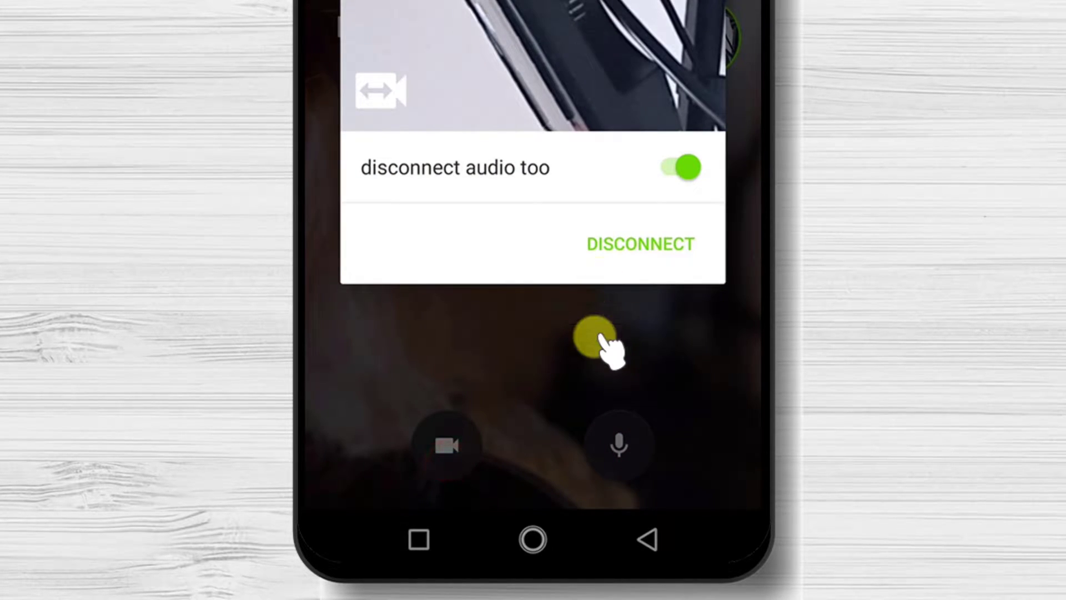
{"action": "left_click", "coordinate": [638, 248]}
{"action": "left_click", "coordinate": [448, 445]}
{"action": "left_click", "coordinate": [669, 250]}
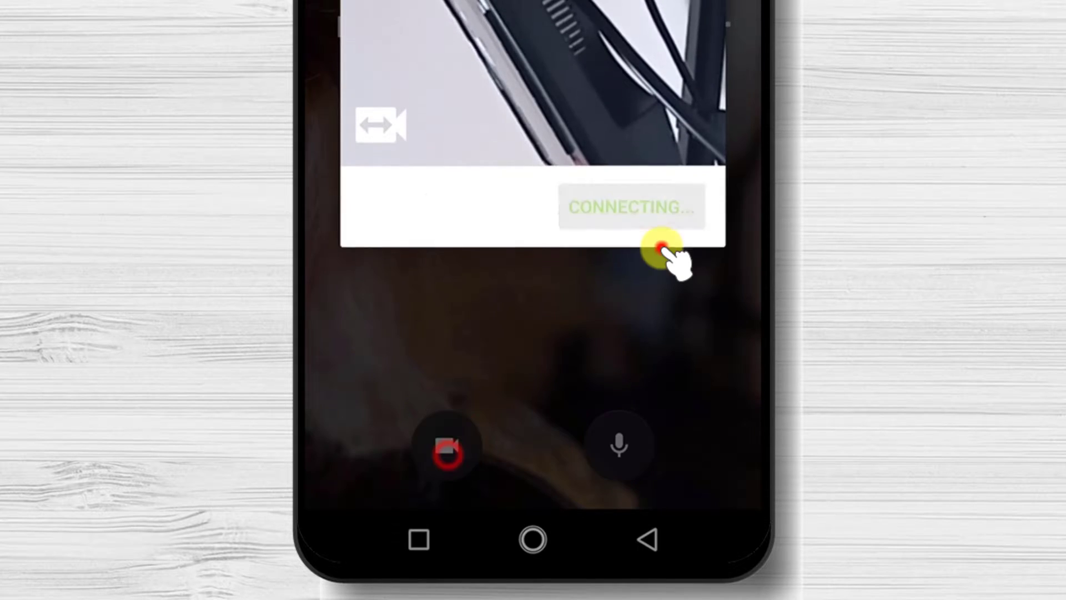
- Mute the microphone and make the orange-ringed participant's video the main view
{"action": "left_click", "coordinate": [622, 459]}
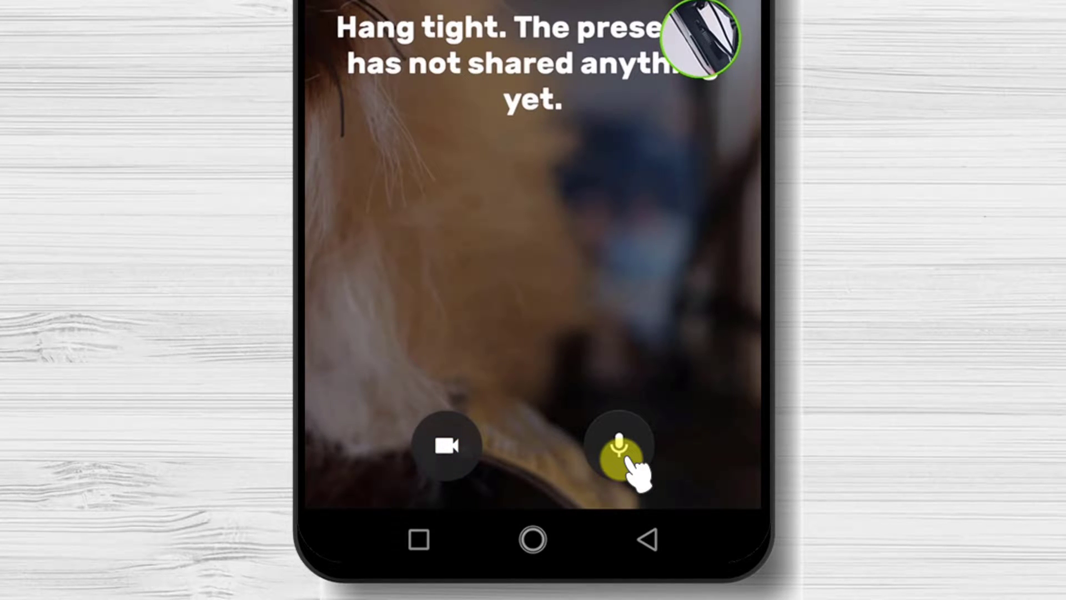
{"action": "left_click", "coordinate": [619, 453]}
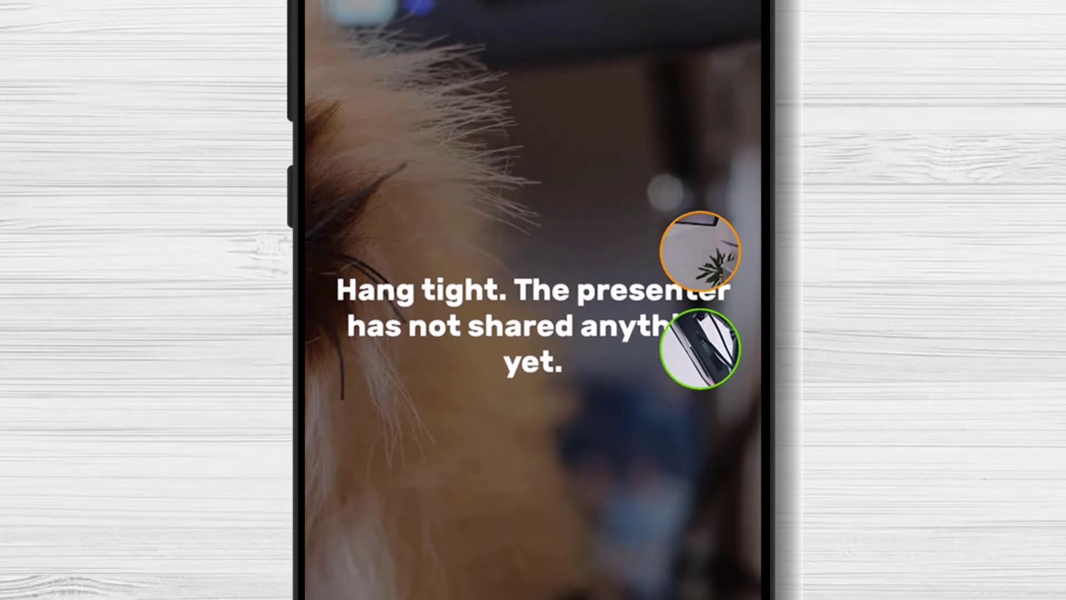
{"action": "left_click", "coordinate": [675, 244]}
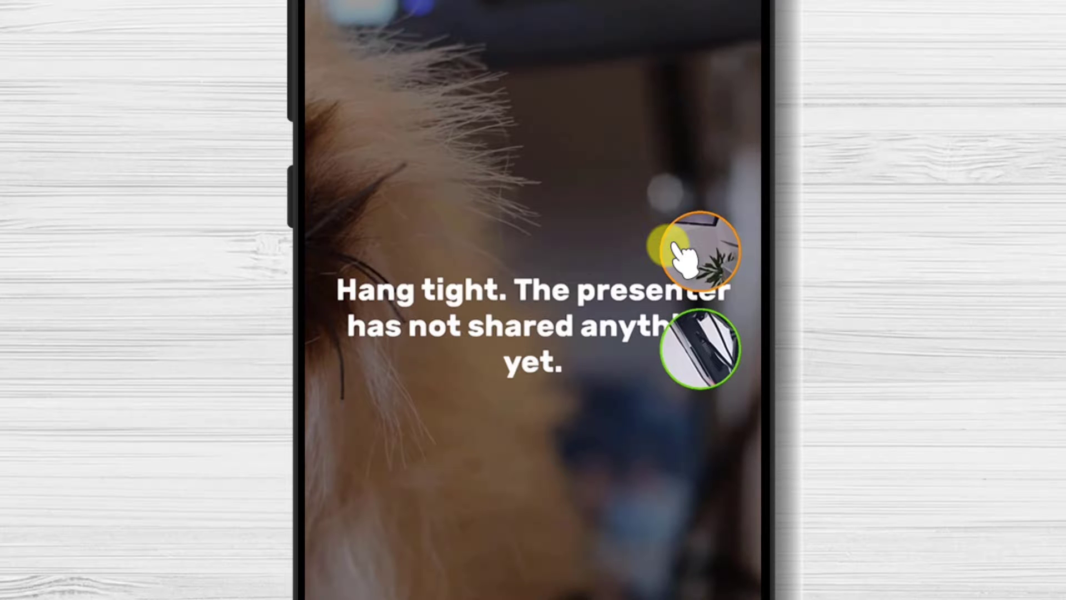
{"action": "left_click", "coordinate": [674, 246]}
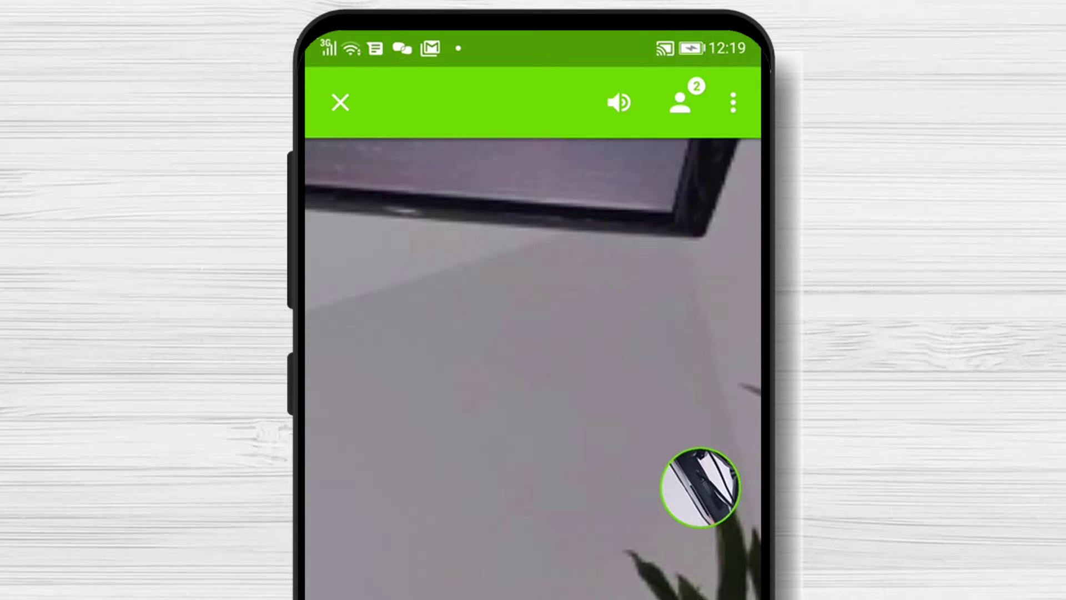
- Send the chat message 'Test' to everyone and return to the call
{"action": "left_click", "coordinate": [568, 538]}
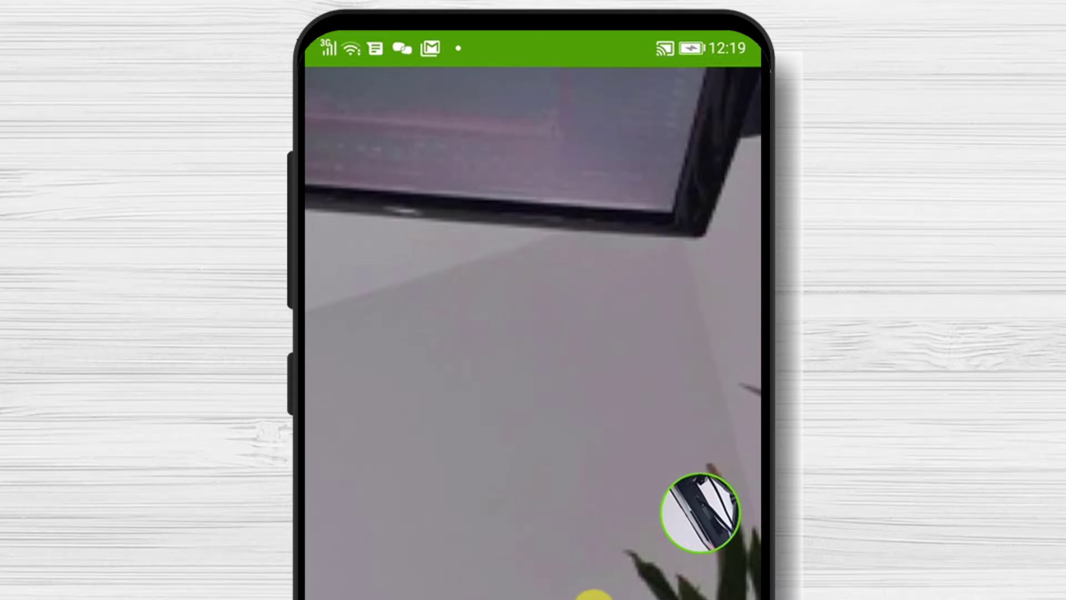
{"action": "left_click", "coordinate": [647, 578]}
{"action": "left_click", "coordinate": [733, 104]}
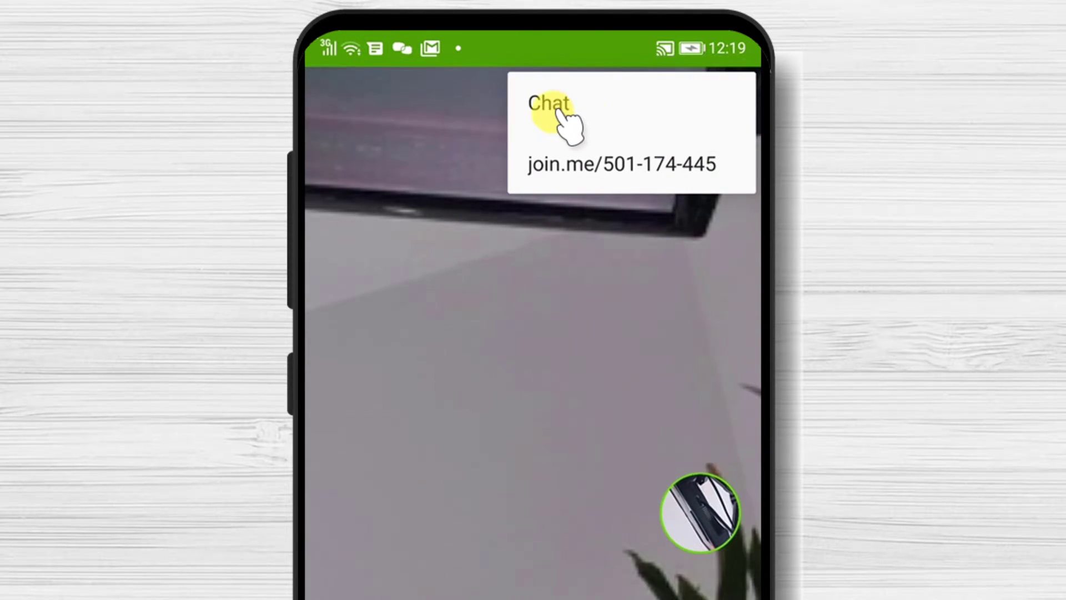
{"action": "left_click", "coordinate": [547, 104]}
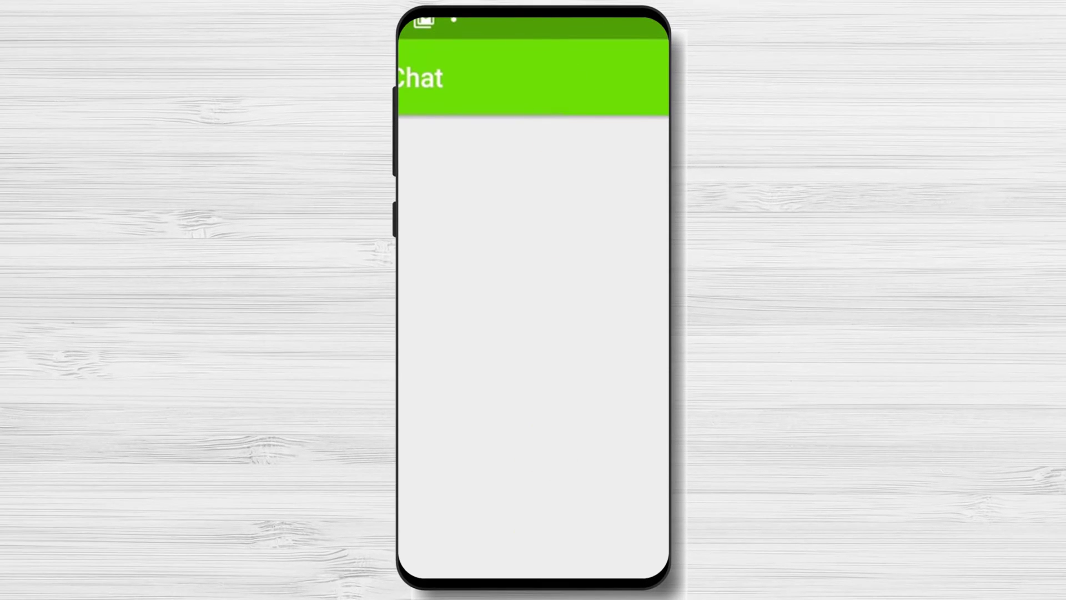
{"action": "type", "text": "Test"}
{"action": "left_click", "coordinate": [641, 342]}
{"action": "left_click", "coordinate": [597, 567]}
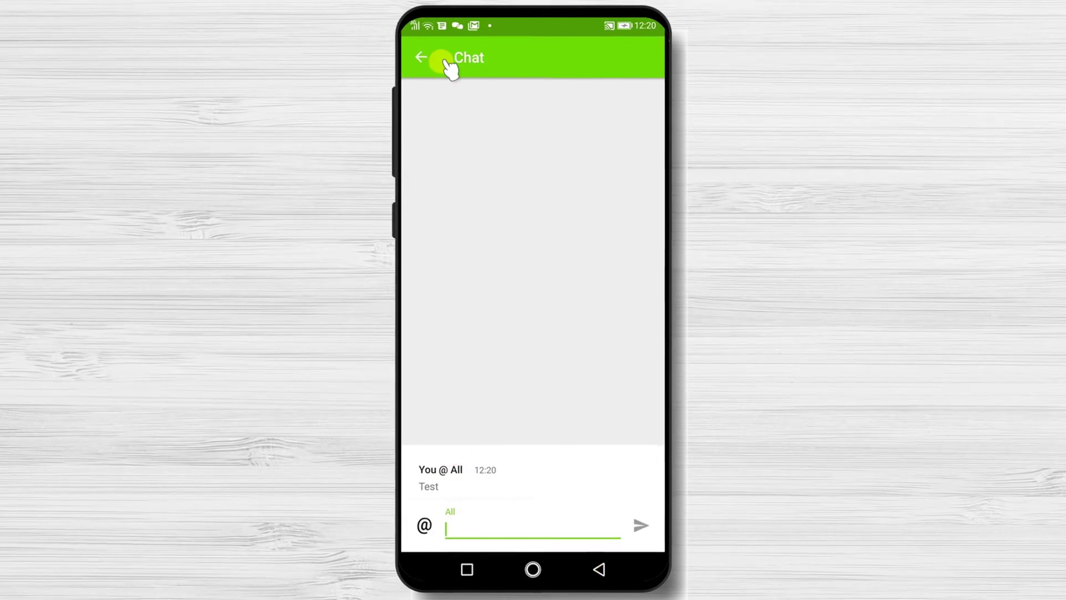
- Bring up the speaker and call audio options, then dismiss them
{"action": "left_click", "coordinate": [421, 56]}
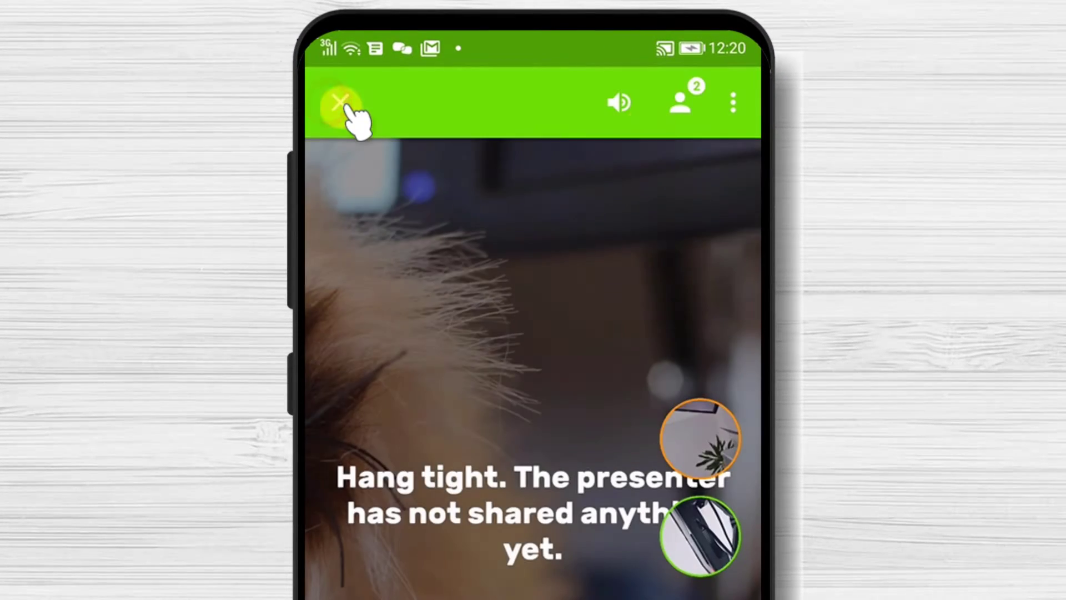
{"action": "left_click", "coordinate": [619, 102]}
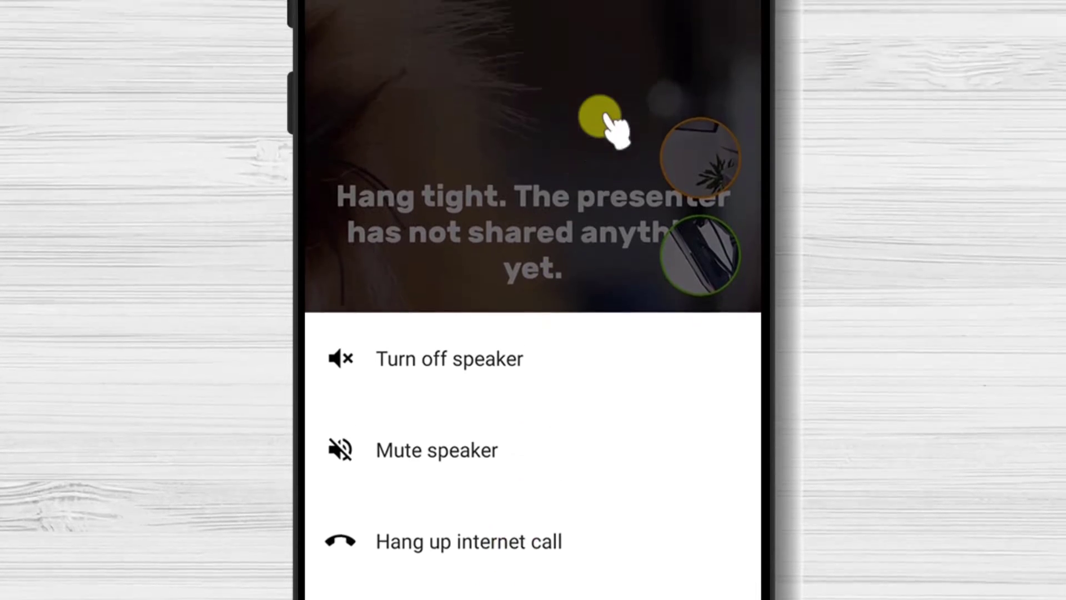
{"action": "left_click", "coordinate": [618, 304]}
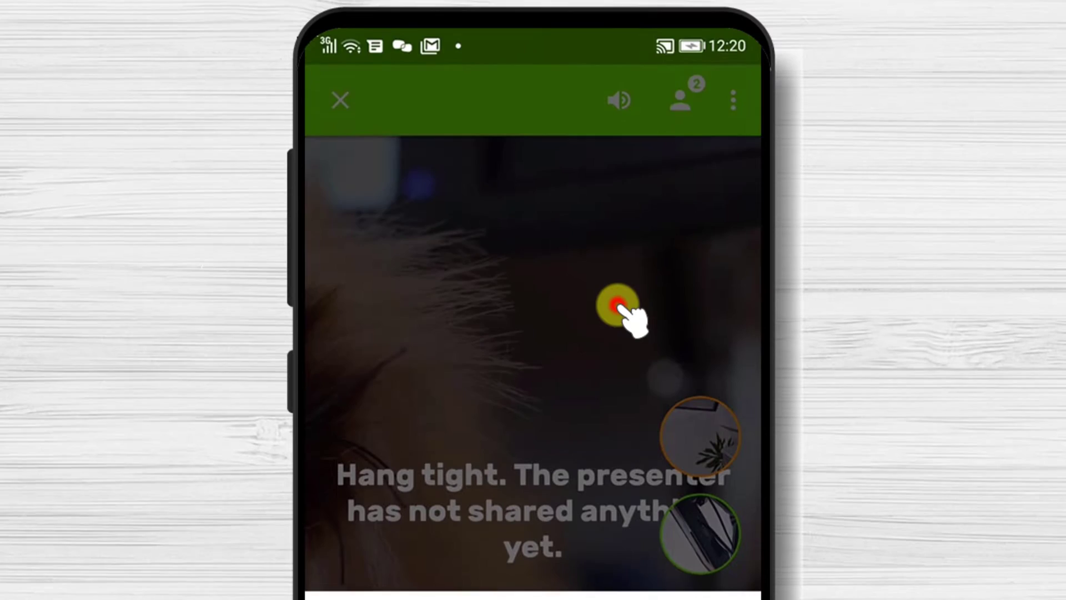
- Open the participant list and check the option menus for both participants
{"action": "left_click", "coordinate": [685, 103]}
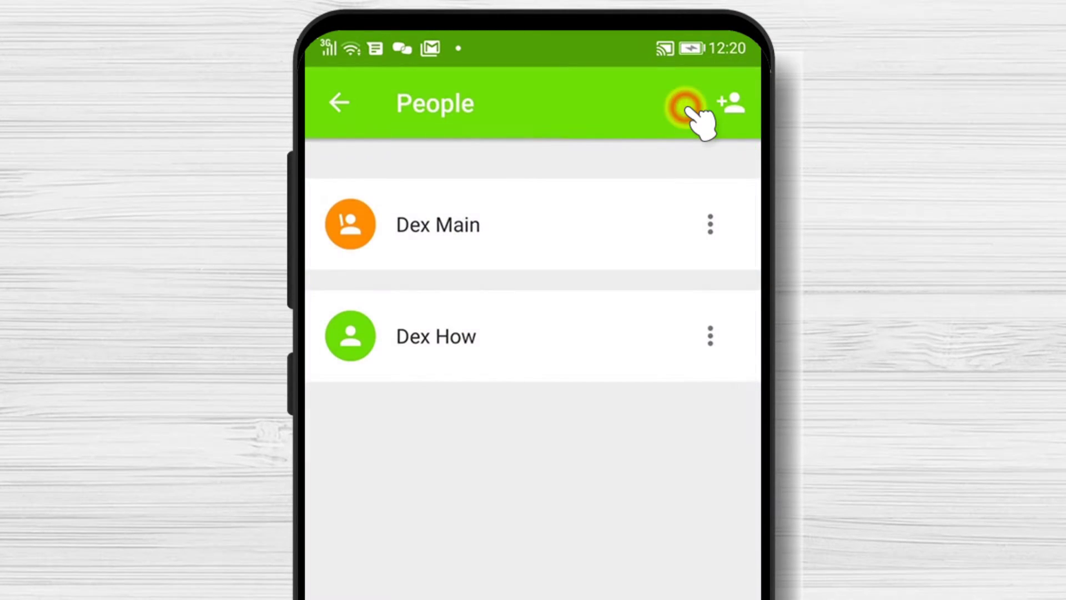
{"action": "left_click", "coordinate": [339, 103]}
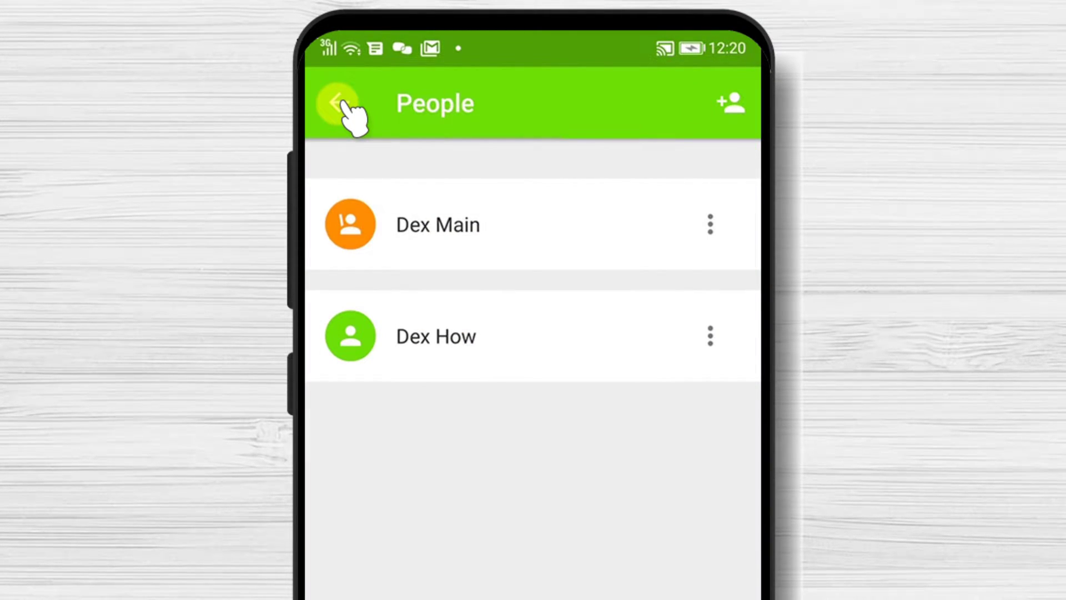
{"action": "left_click", "coordinate": [710, 336]}
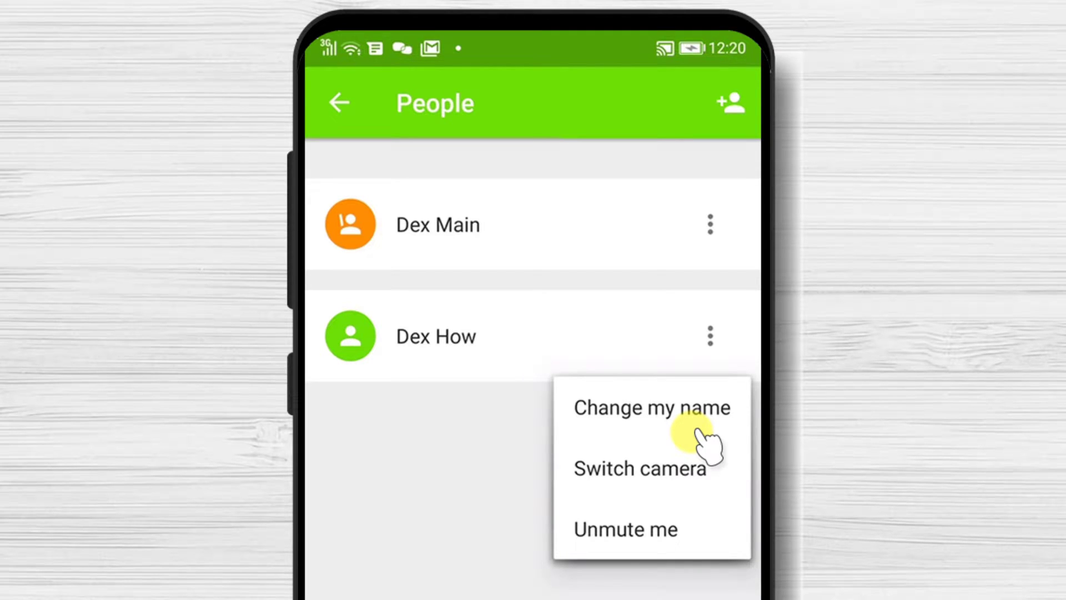
{"action": "left_click", "coordinate": [710, 225]}
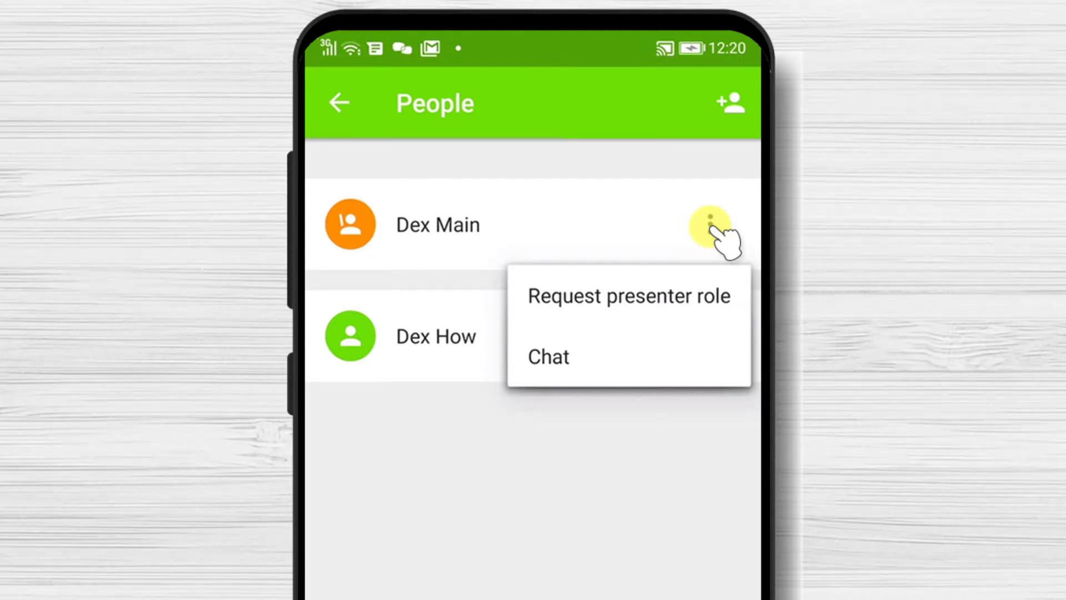
{"action": "left_click", "coordinate": [711, 223]}
- View and close the invitation options, then go back to the call and begin leaving
{"action": "left_click", "coordinate": [725, 107]}
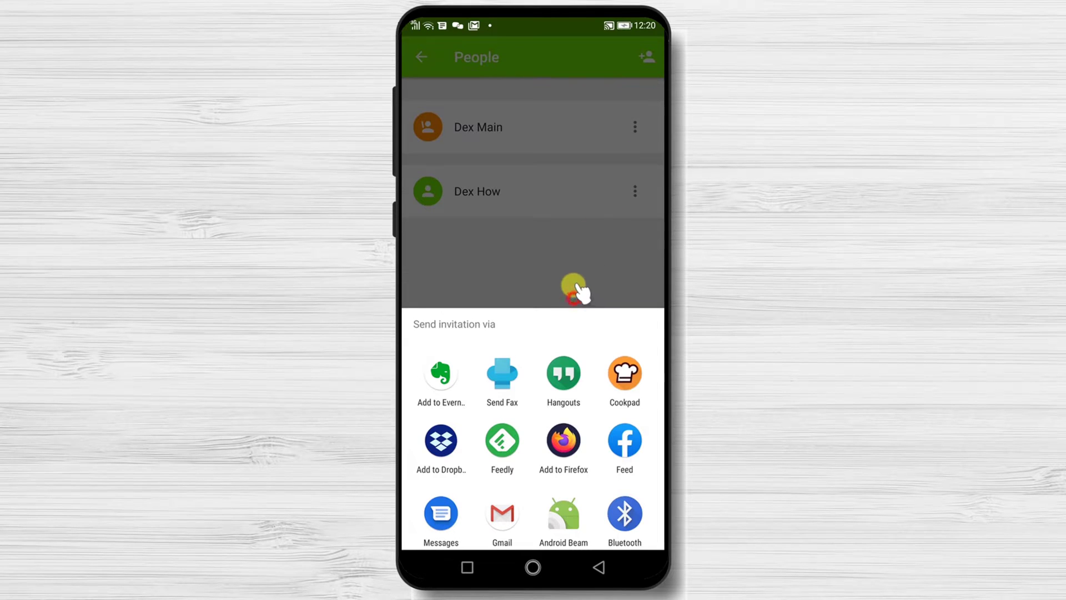
{"action": "left_click", "coordinate": [573, 286]}
{"action": "left_click", "coordinate": [424, 57]}
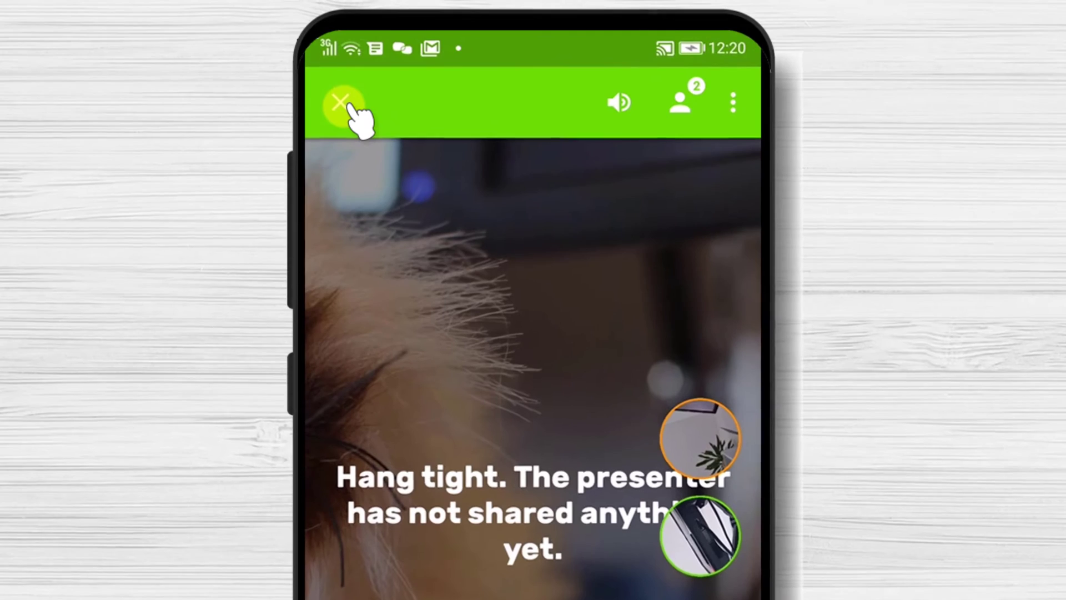
{"action": "left_click", "coordinate": [423, 56]}
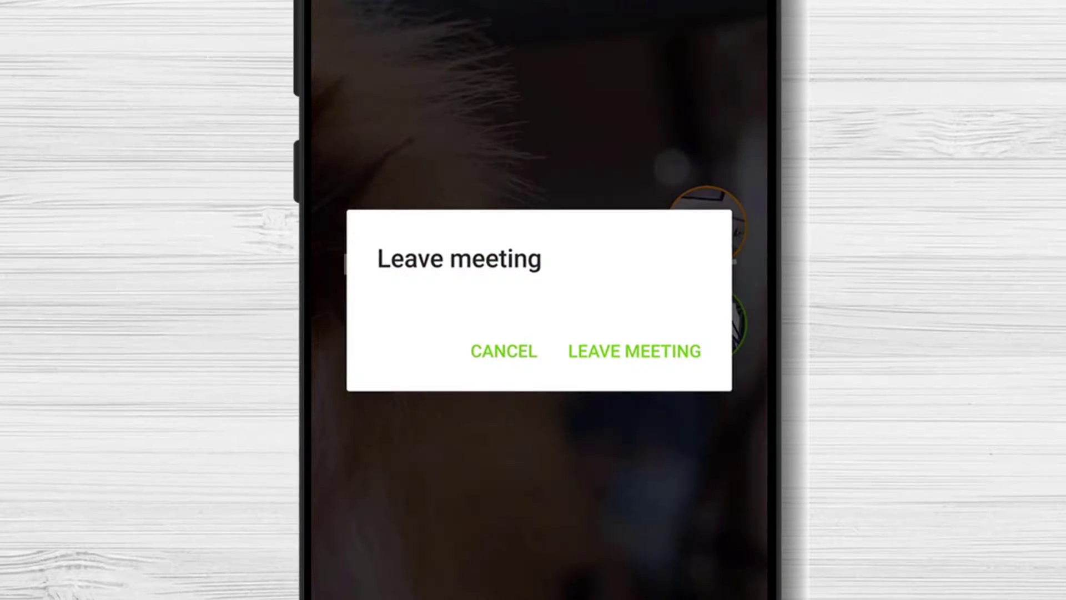
- Confirm leaving the meeting and bring up the Host a meeting options
{"action": "left_click", "coordinate": [637, 351]}
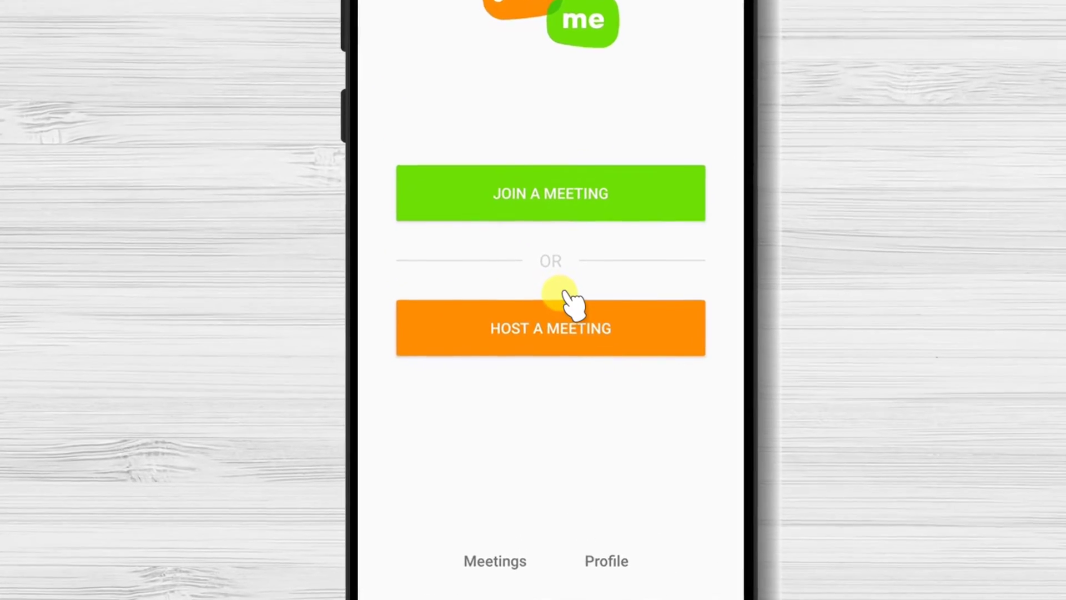
{"action": "left_click", "coordinate": [569, 330]}
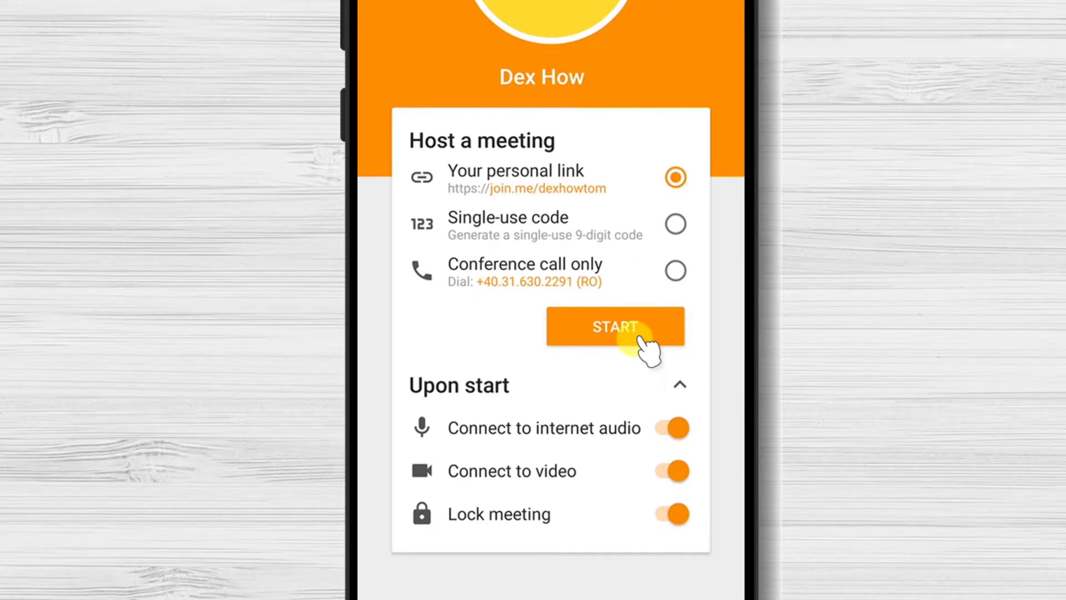
- Try the personal link, lock and conference-call options, settling on Single-use code
{"action": "left_click", "coordinate": [675, 223]}
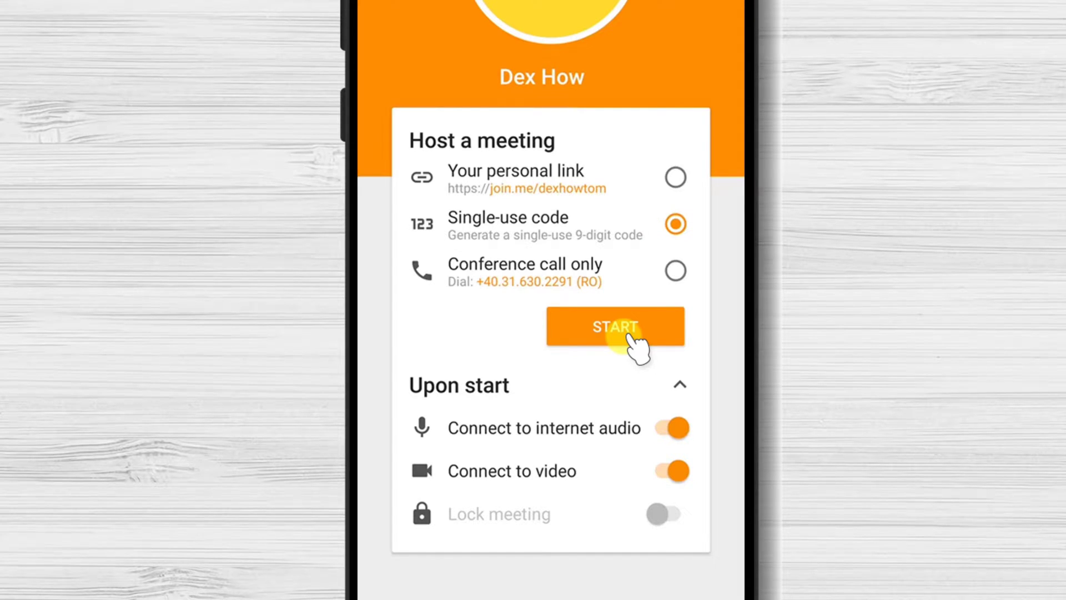
{"action": "left_click", "coordinate": [675, 176]}
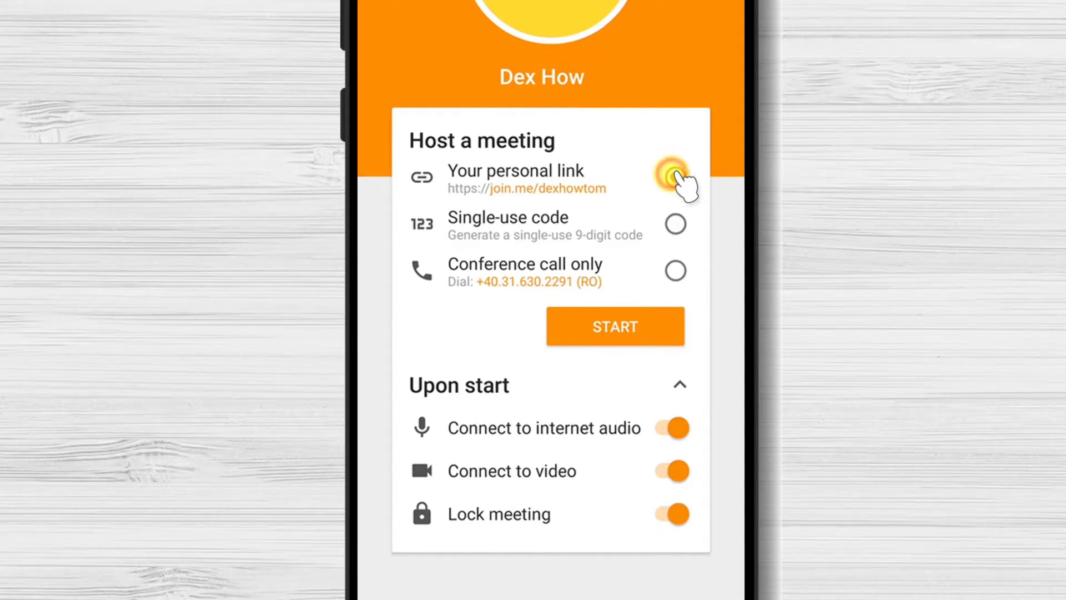
{"action": "left_click", "coordinate": [429, 520]}
{"action": "left_click", "coordinate": [431, 521]}
{"action": "left_click", "coordinate": [674, 273]}
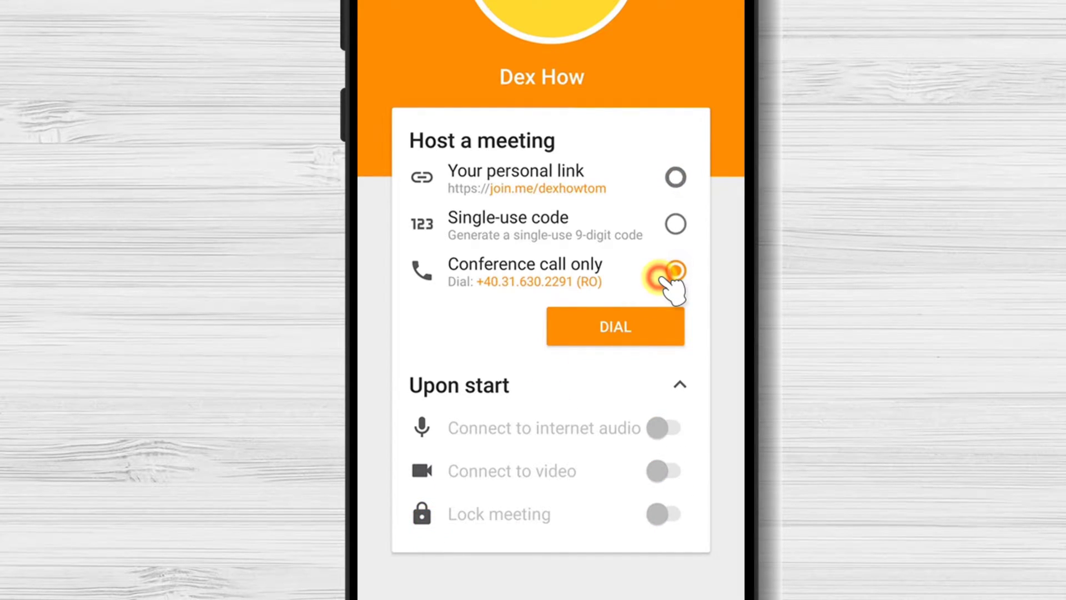
{"action": "left_click", "coordinate": [675, 224]}
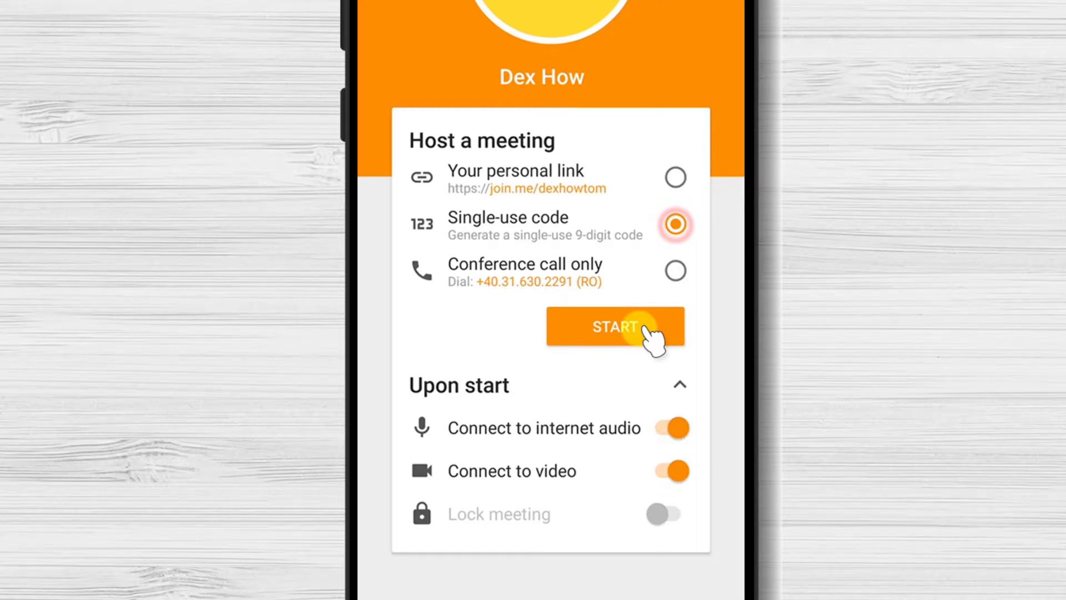
{"action": "left_click", "coordinate": [646, 329]}
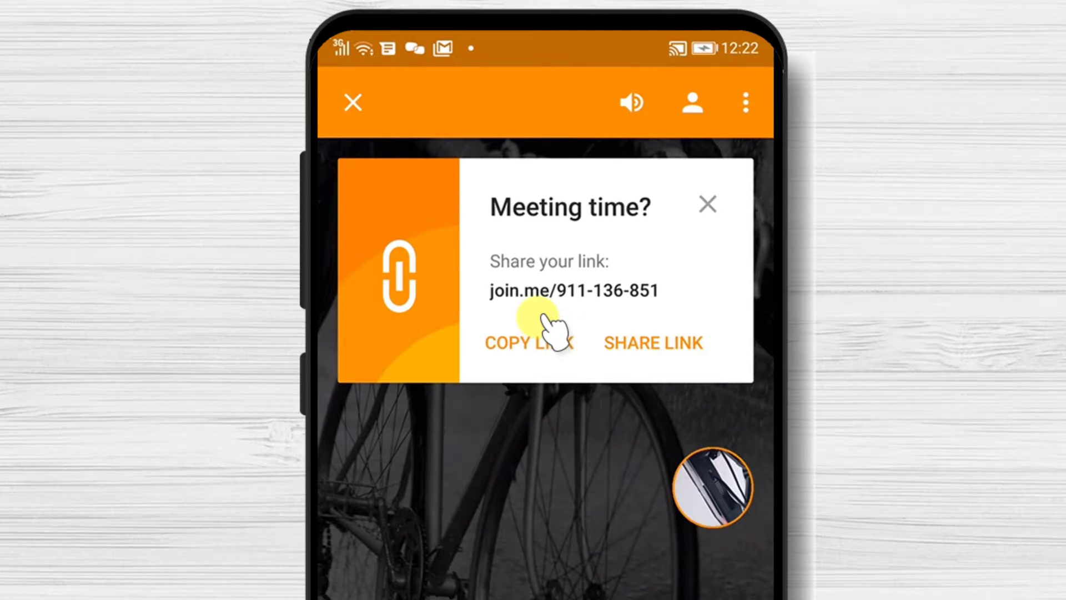
{"action": "left_click", "coordinate": [551, 345]}
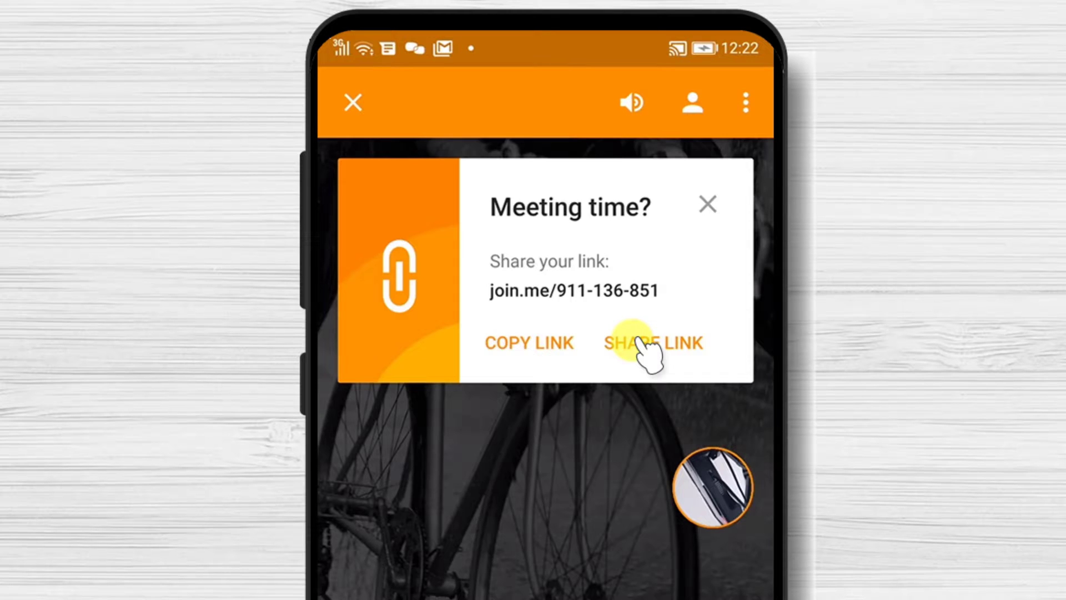
{"action": "left_click", "coordinate": [639, 342]}
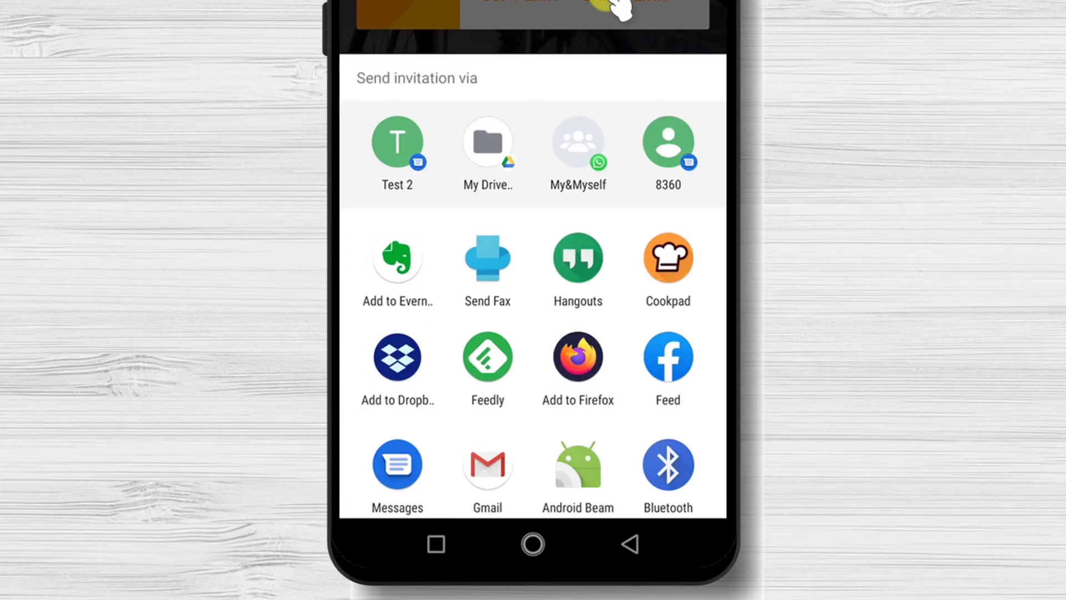
- Send the join.me invitation to the My&Myself WhatsApp chat, then show recent apps
{"action": "left_click", "coordinate": [579, 143]}
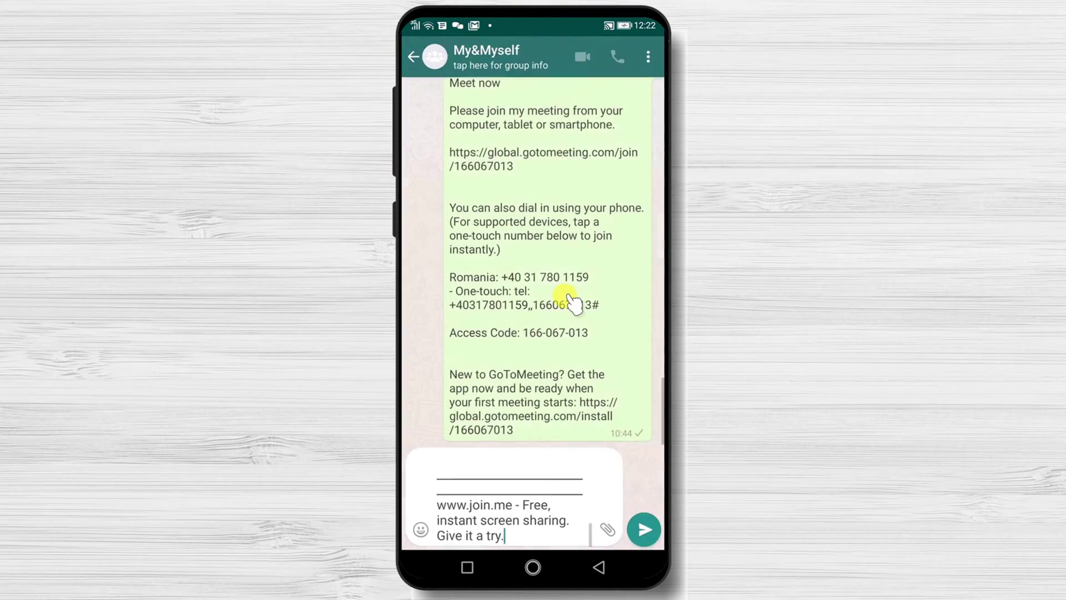
{"action": "left_click", "coordinate": [644, 531]}
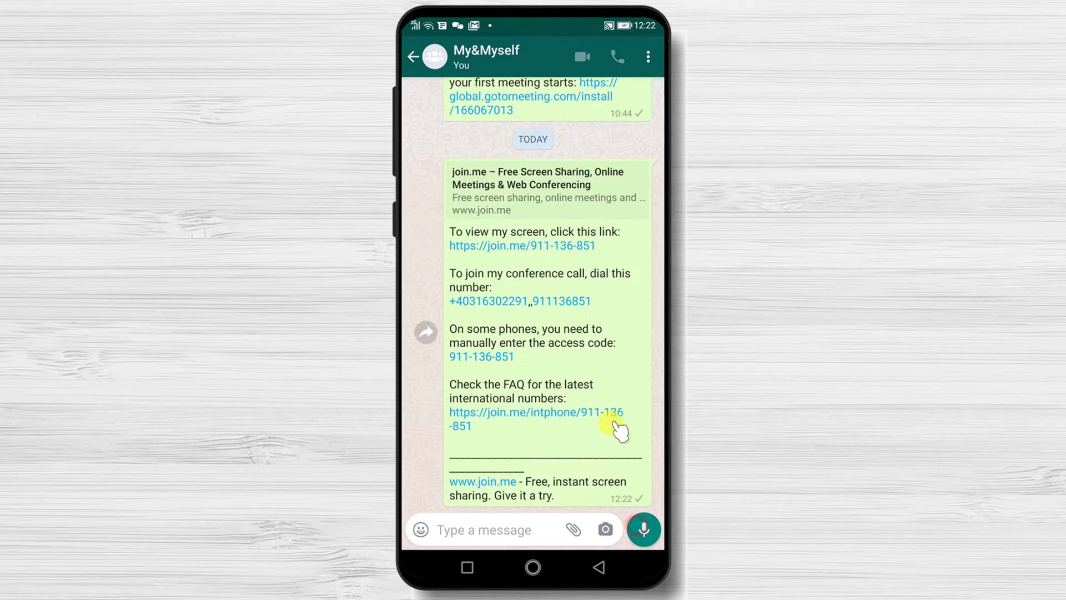
{"action": "left_click", "coordinate": [467, 567]}
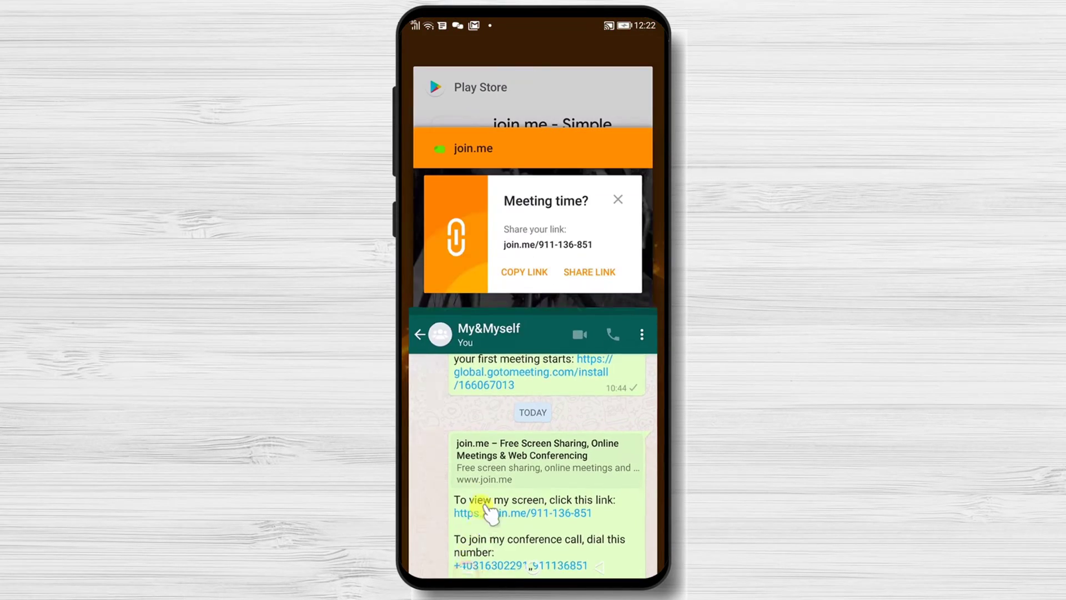
- Return to the hosted join.me meeting and glance at its audio options
{"action": "left_click", "coordinate": [534, 269]}
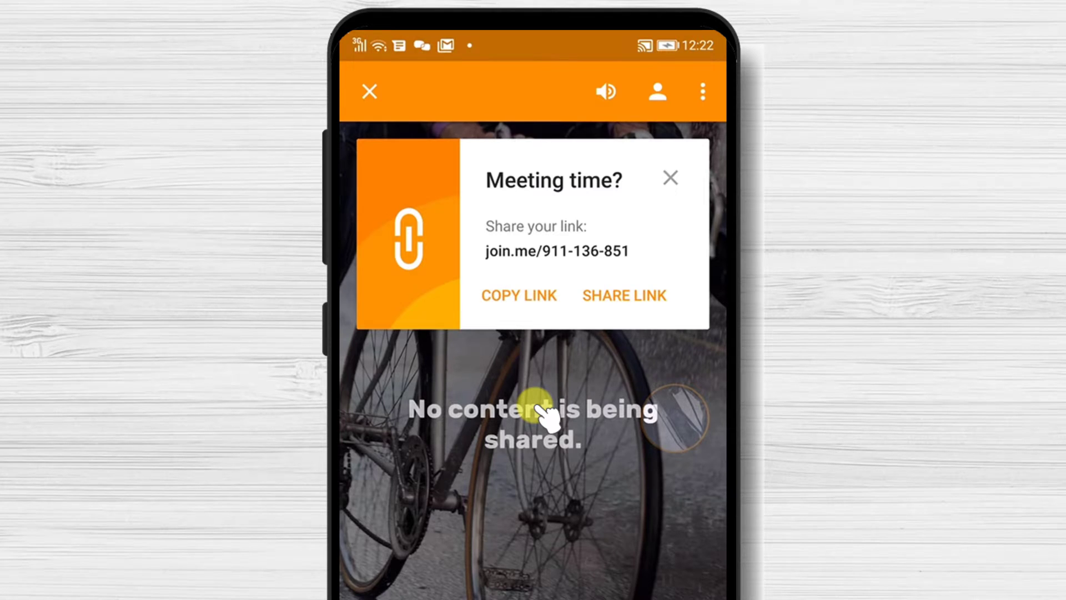
{"action": "left_click", "coordinate": [608, 89]}
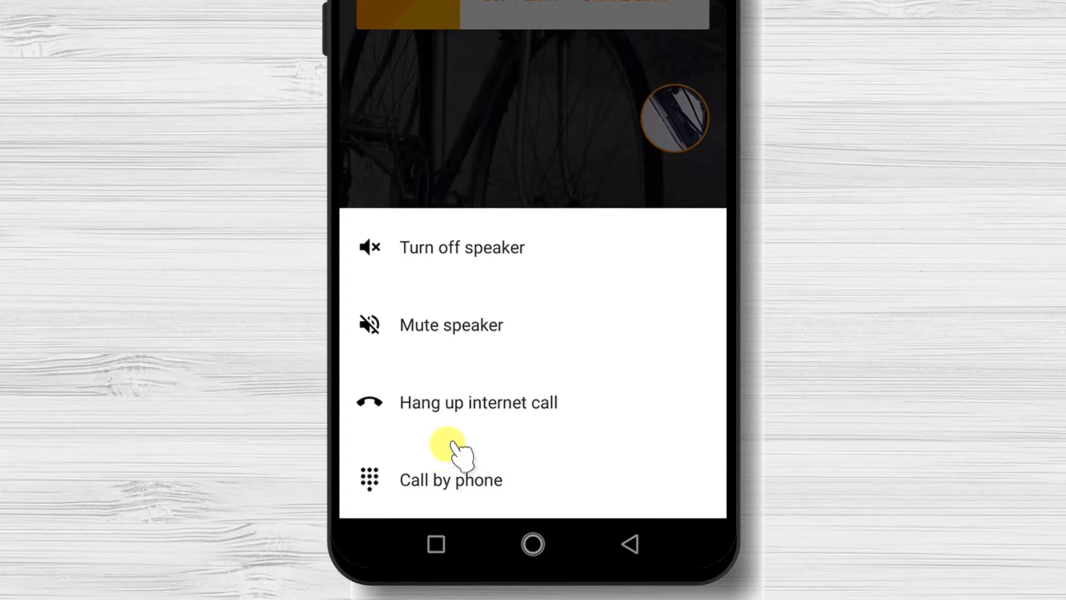
{"action": "left_click", "coordinate": [530, 107]}
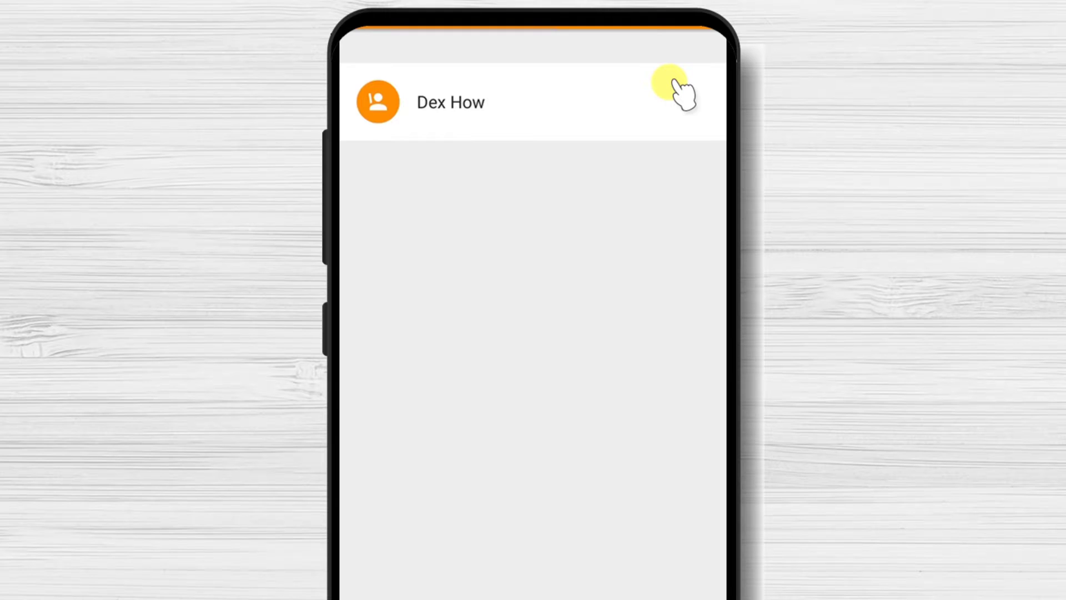
- Lock the meeting against new joiners from the People list and return to the meeting view
{"action": "left_click", "coordinate": [682, 100]}
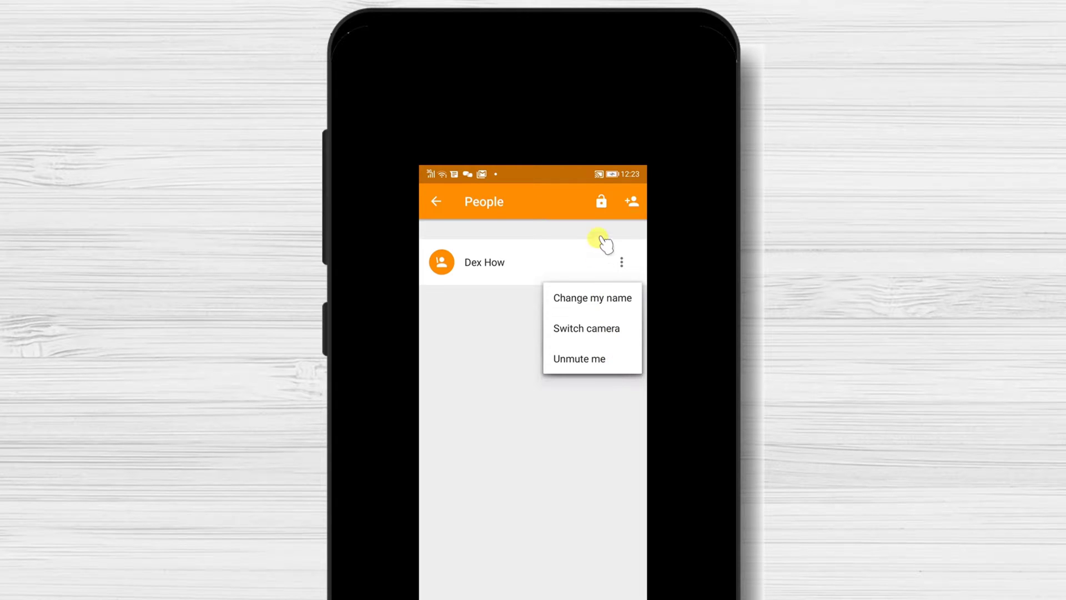
{"action": "left_click", "coordinate": [631, 202]}
{"action": "left_click", "coordinate": [632, 202]}
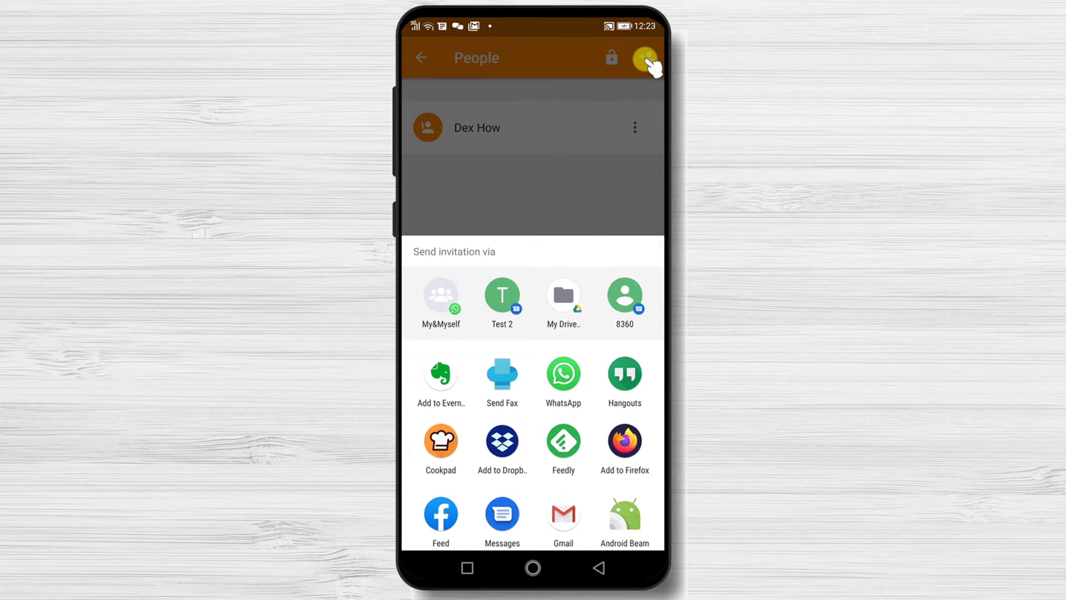
{"action": "left_click", "coordinate": [590, 167]}
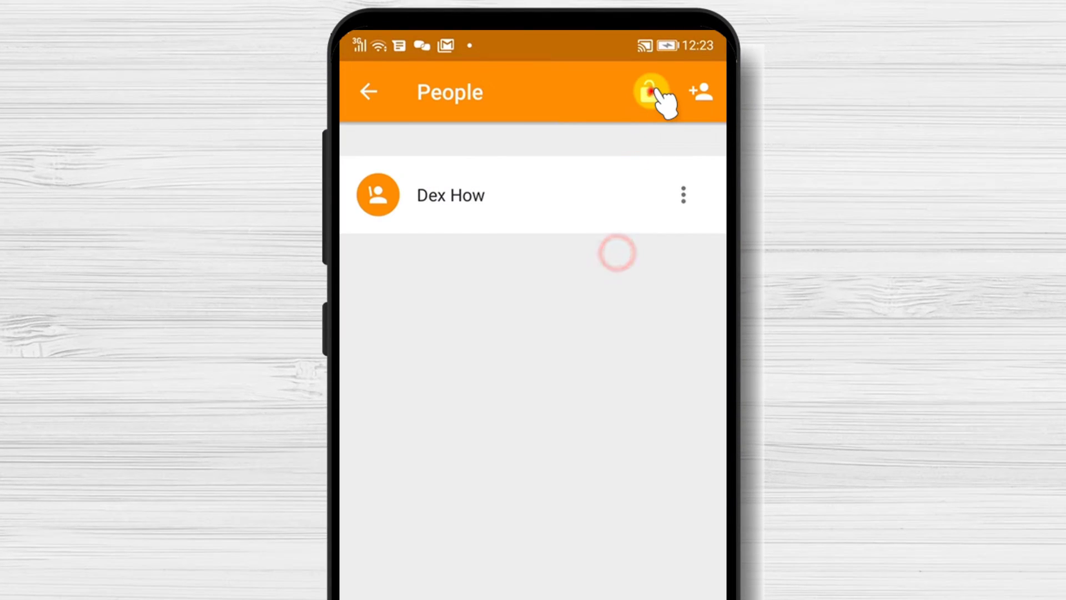
{"action": "left_click", "coordinate": [650, 92]}
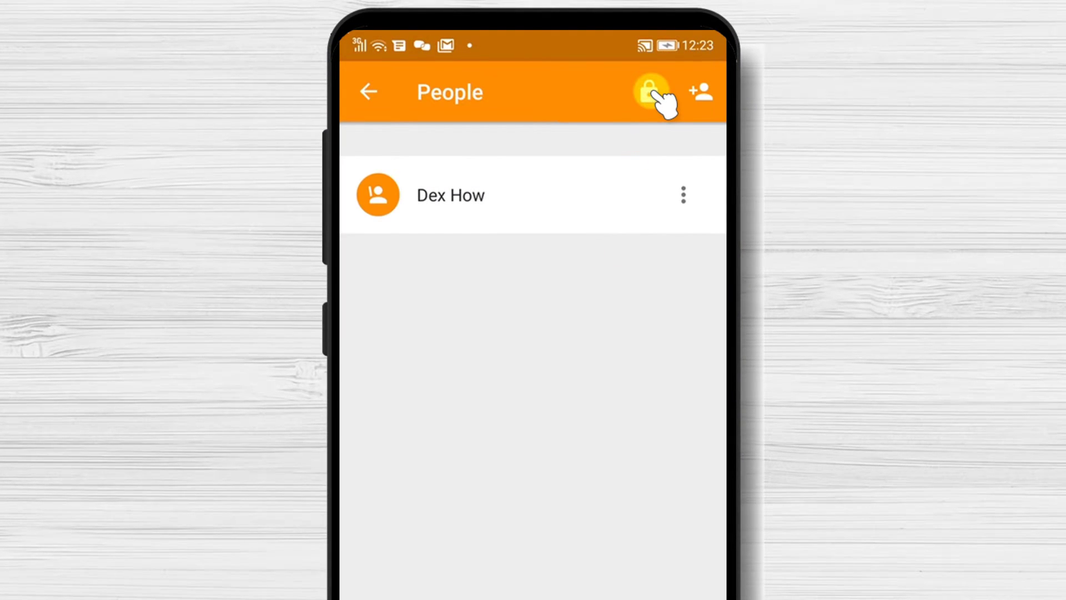
{"action": "left_click", "coordinate": [364, 93]}
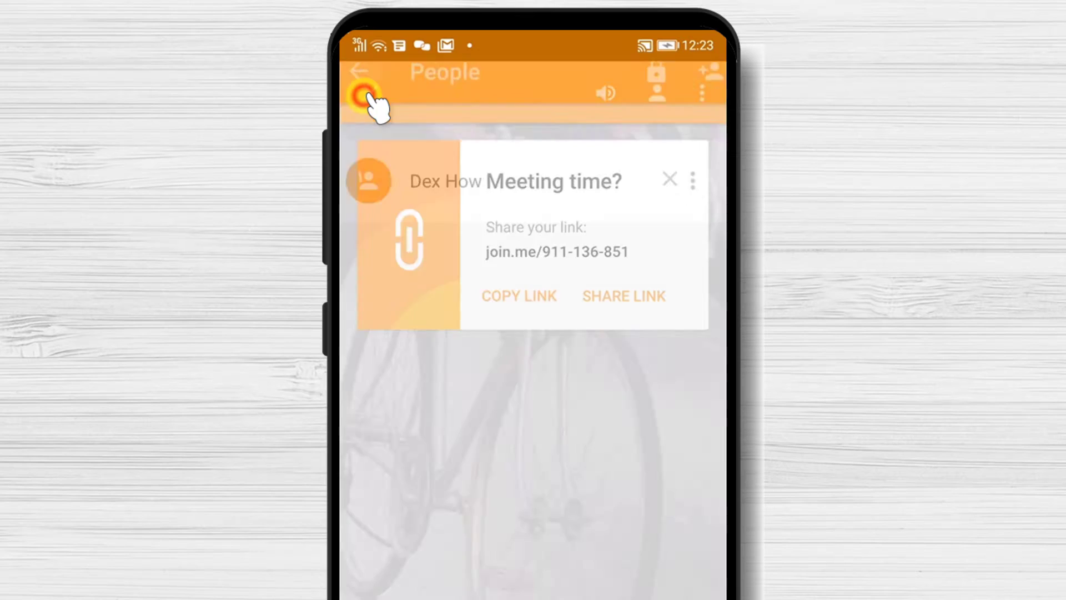
- Choose Record from the meeting's extra options to start recording
{"action": "left_click", "coordinate": [702, 95]}
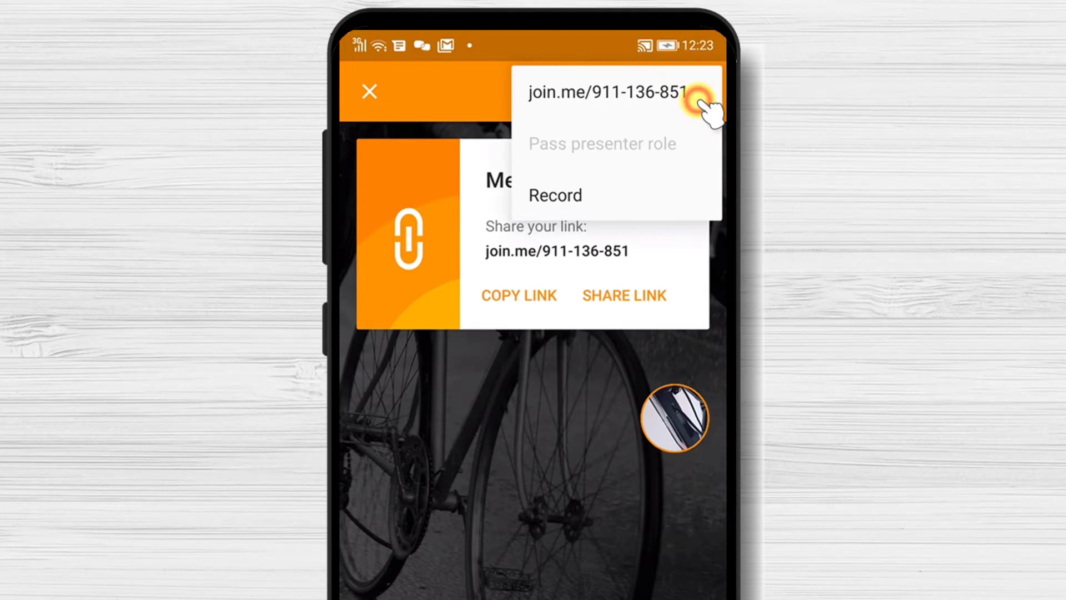
{"action": "left_click", "coordinate": [572, 199]}
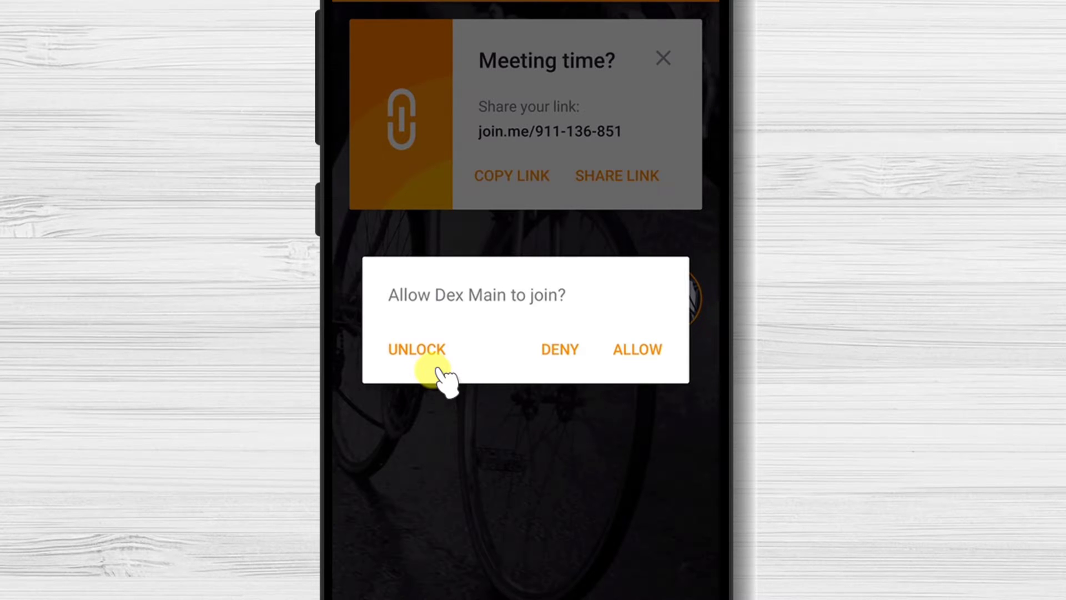
- Allow the waiting participant in, unlock the meeting via People, and go back to the call
{"action": "left_click", "coordinate": [647, 348]}
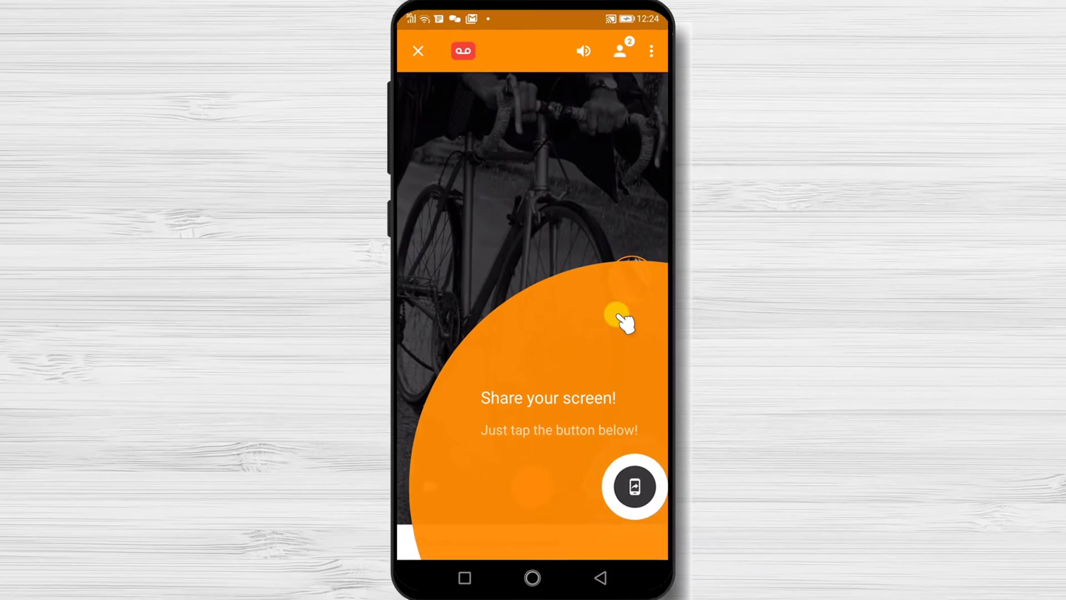
{"action": "left_click", "coordinate": [556, 238]}
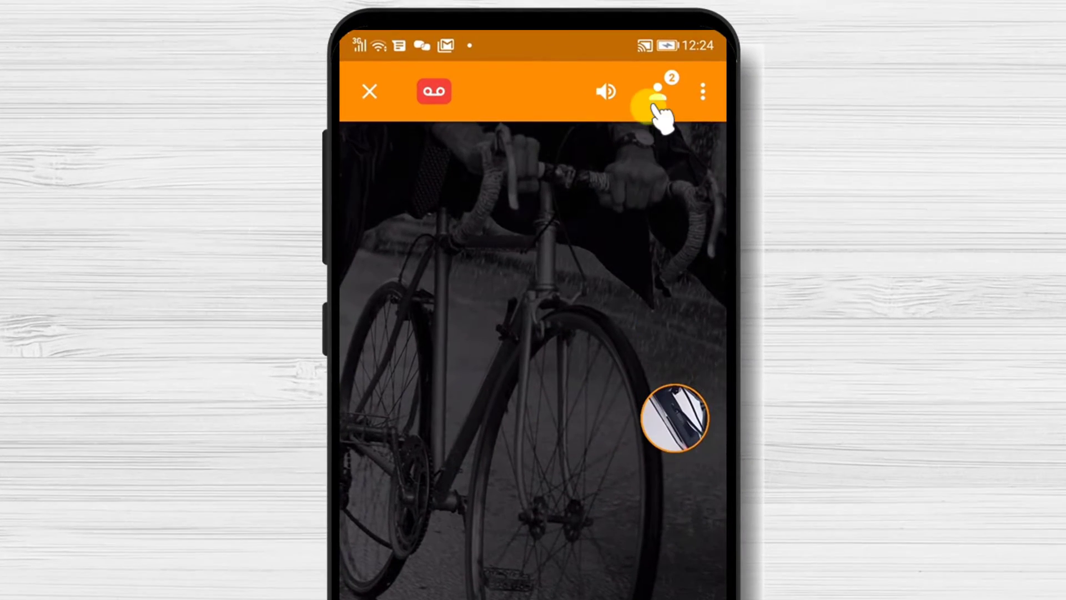
{"action": "left_click", "coordinate": [614, 59]}
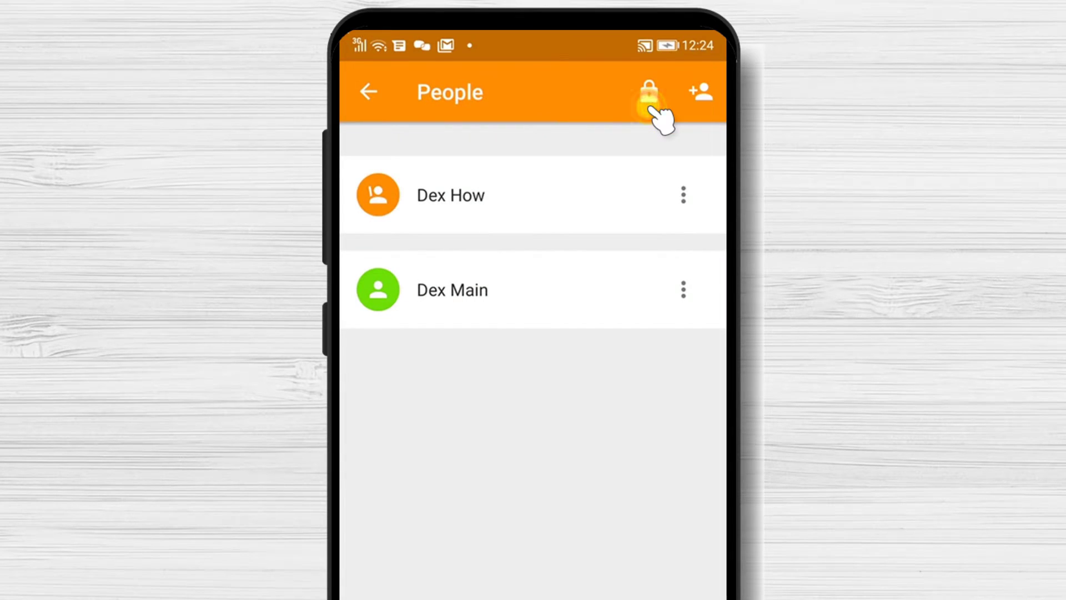
{"action": "left_click", "coordinate": [683, 289]}
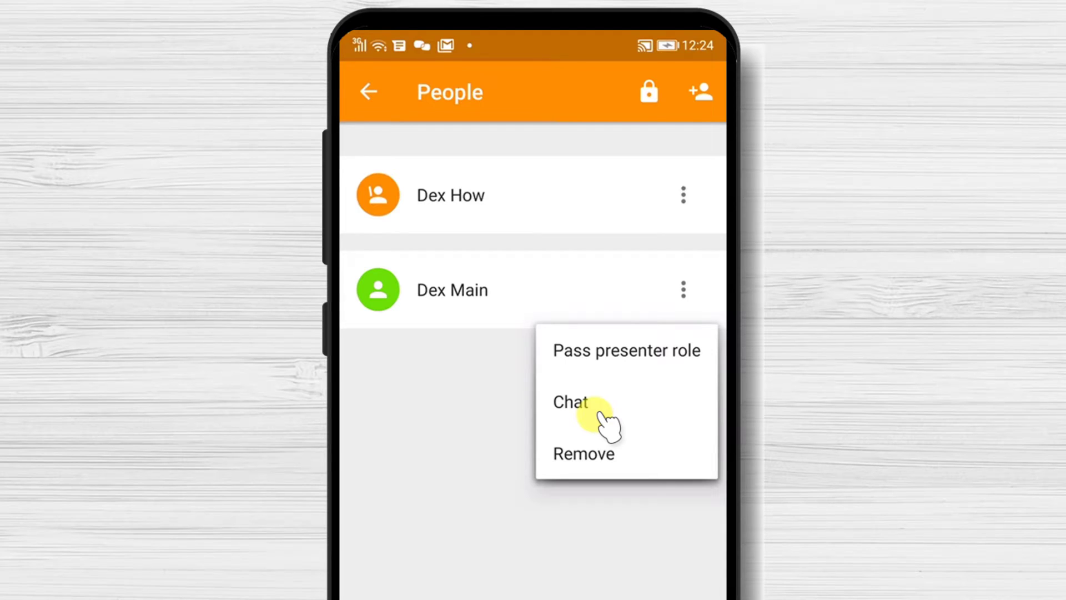
{"action": "left_click", "coordinate": [369, 92]}
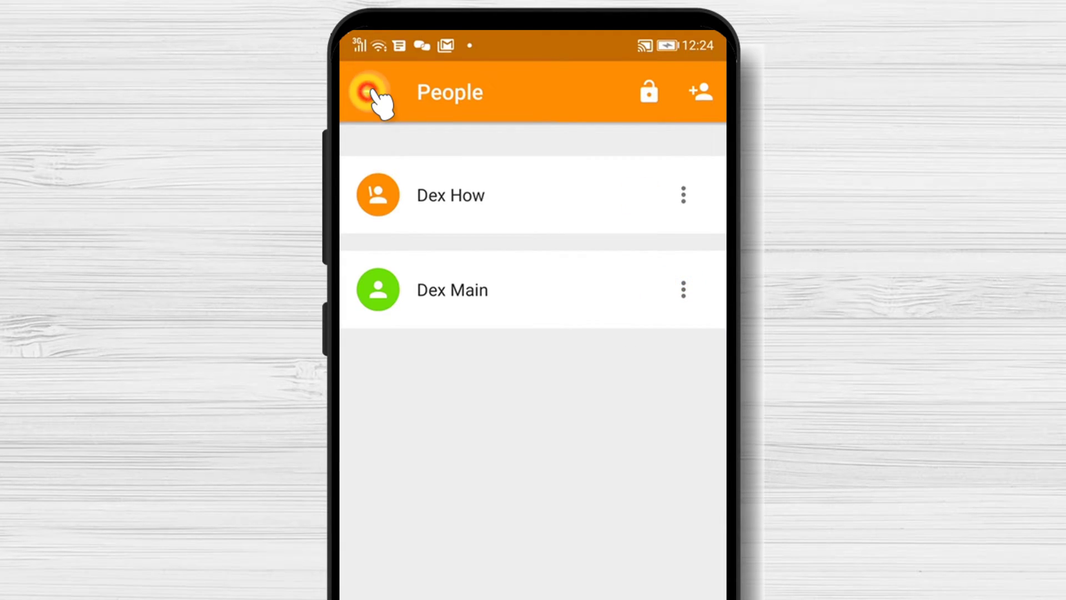
{"action": "left_click", "coordinate": [369, 92]}
{"action": "left_click", "coordinate": [456, 252]}
{"action": "left_click", "coordinate": [668, 455]}
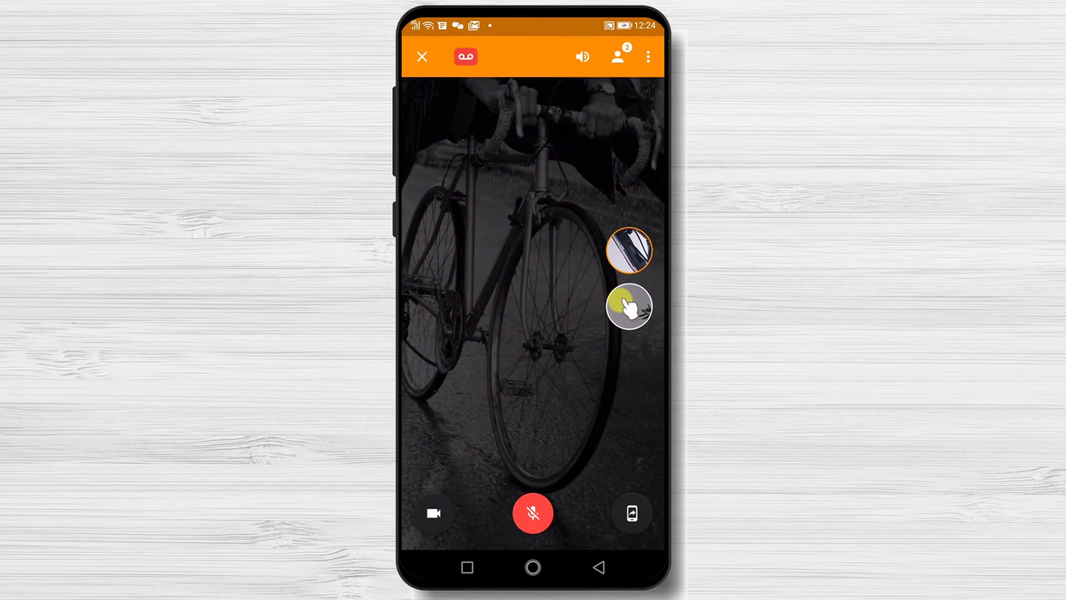
- Swap the video feeds back and forth, then end the meeting for everyone
{"action": "left_click", "coordinate": [633, 256]}
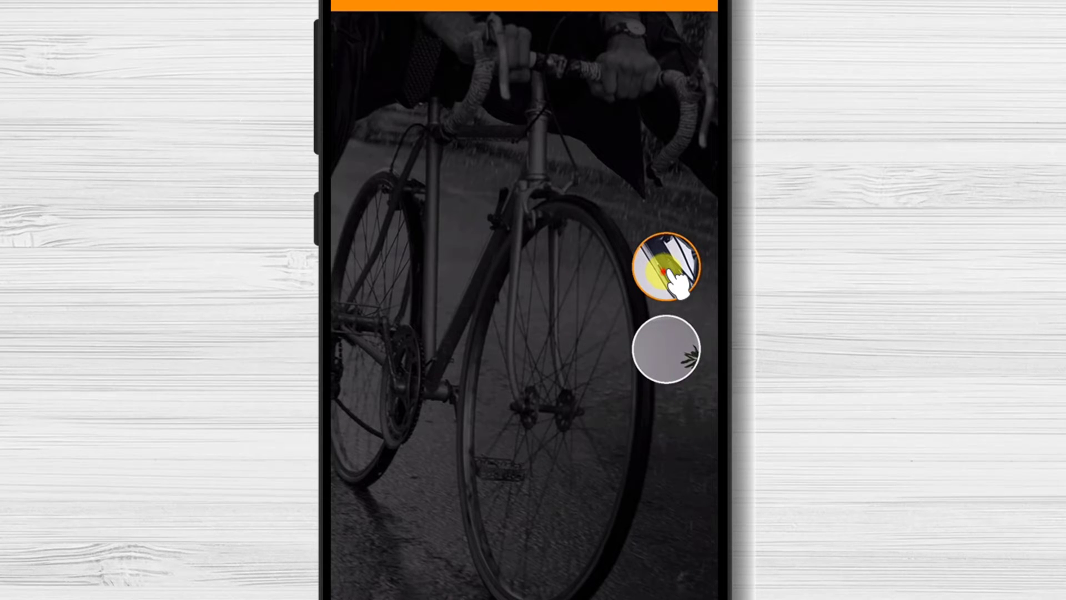
{"action": "left_click", "coordinate": [664, 271]}
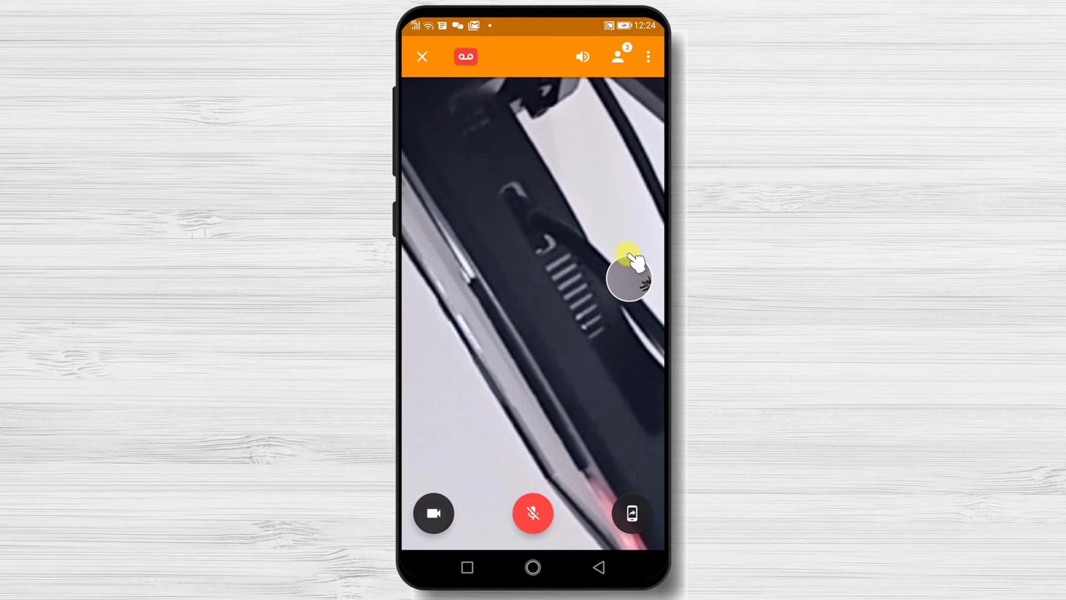
{"action": "left_click", "coordinate": [633, 258]}
{"action": "left_click", "coordinate": [547, 119]}
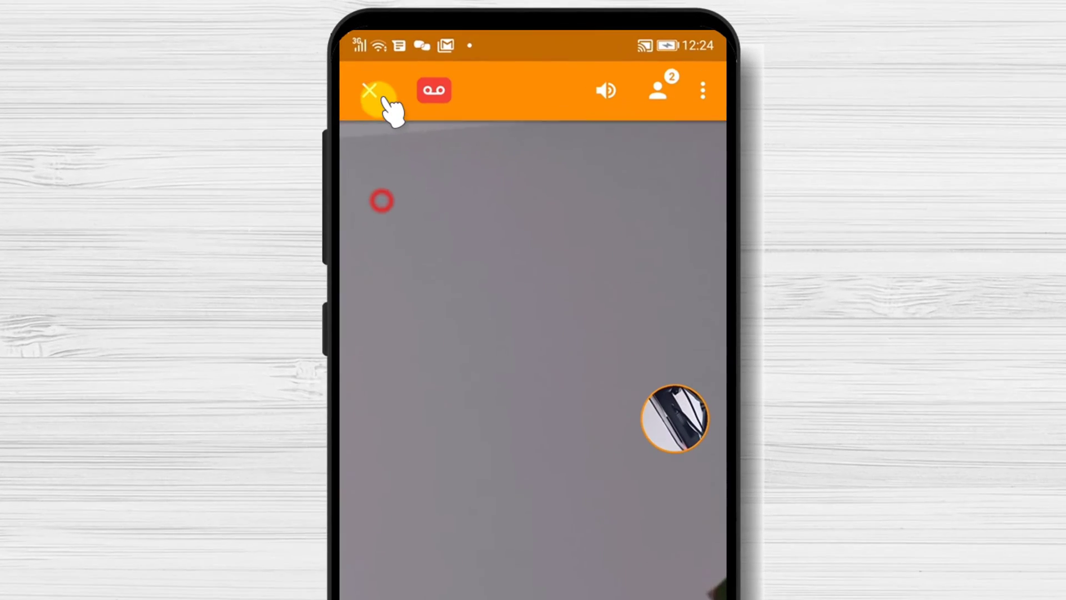
{"action": "left_click", "coordinate": [377, 95]}
{"action": "left_click", "coordinate": [614, 327]}
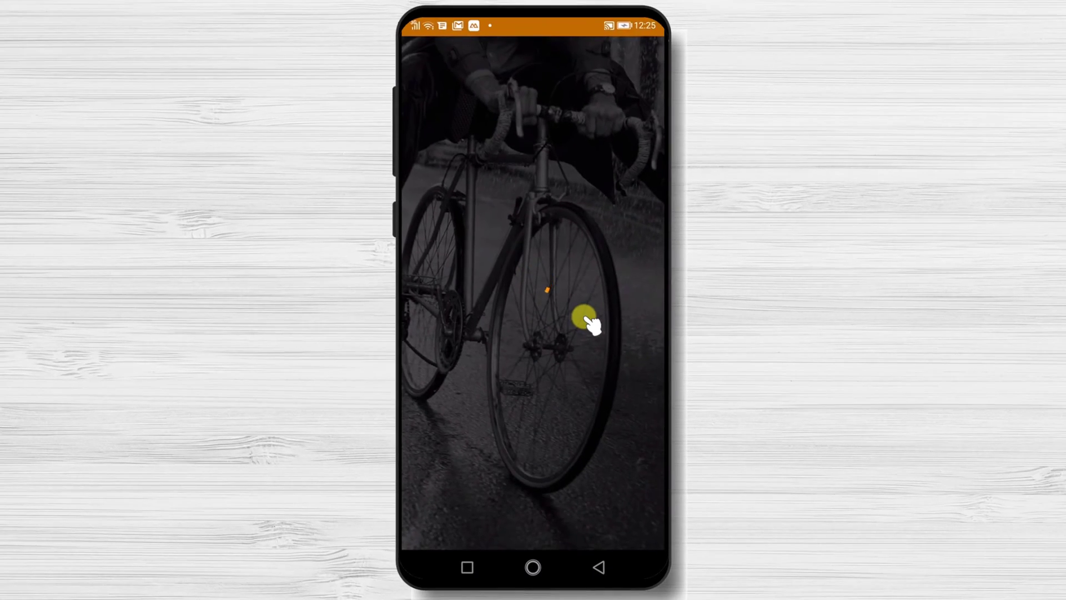
- Open the join.me recording email in Gmail from the notification shade
{"action": "left_click_drag", "start_coordinate": [512, 24], "coordinate": [593, 532]}
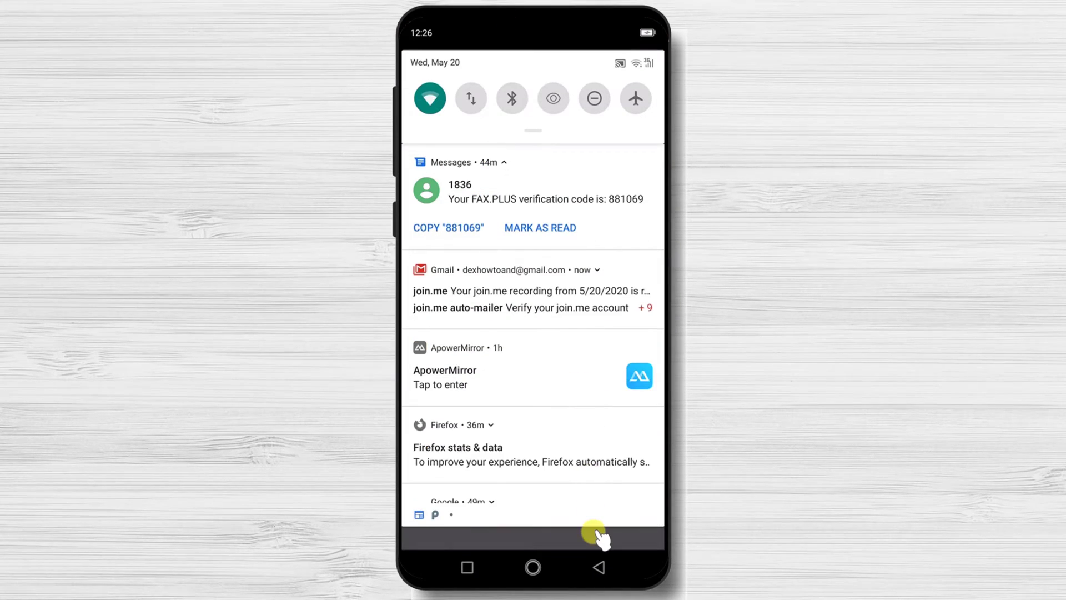
{"action": "left_click_drag", "start_coordinate": [624, 376], "coordinate": [626, 392]}
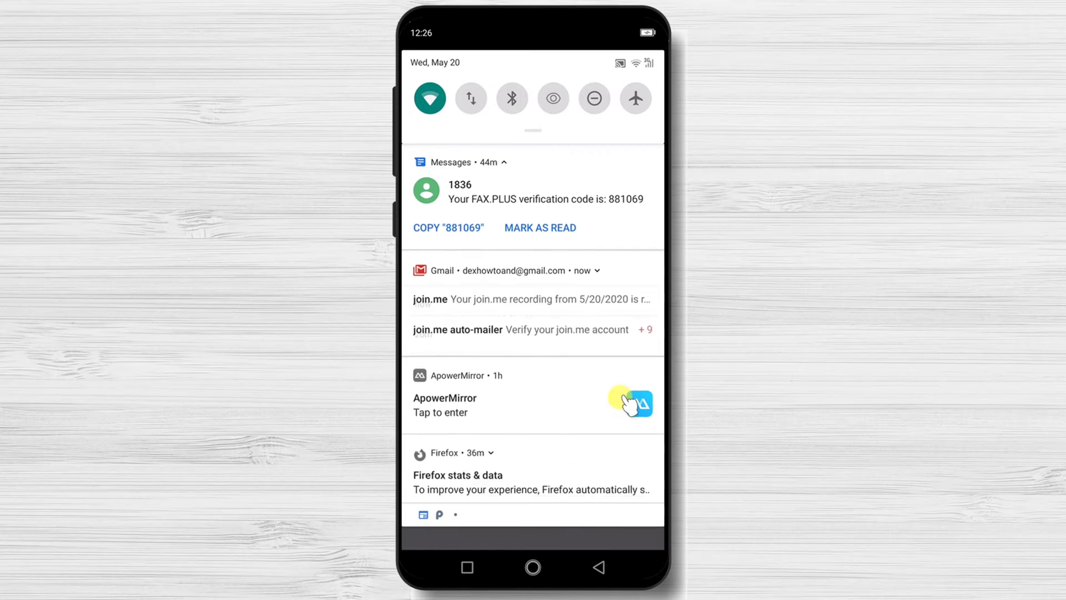
{"action": "mouse_move", "coordinate": [552, 294]}
{"action": "left_mouse_down"}
{"action": "mouse_move", "coordinate": [543, 431]}
{"action": "mouse_move", "coordinate": [542, 304]}
{"action": "left_mouse_up"}
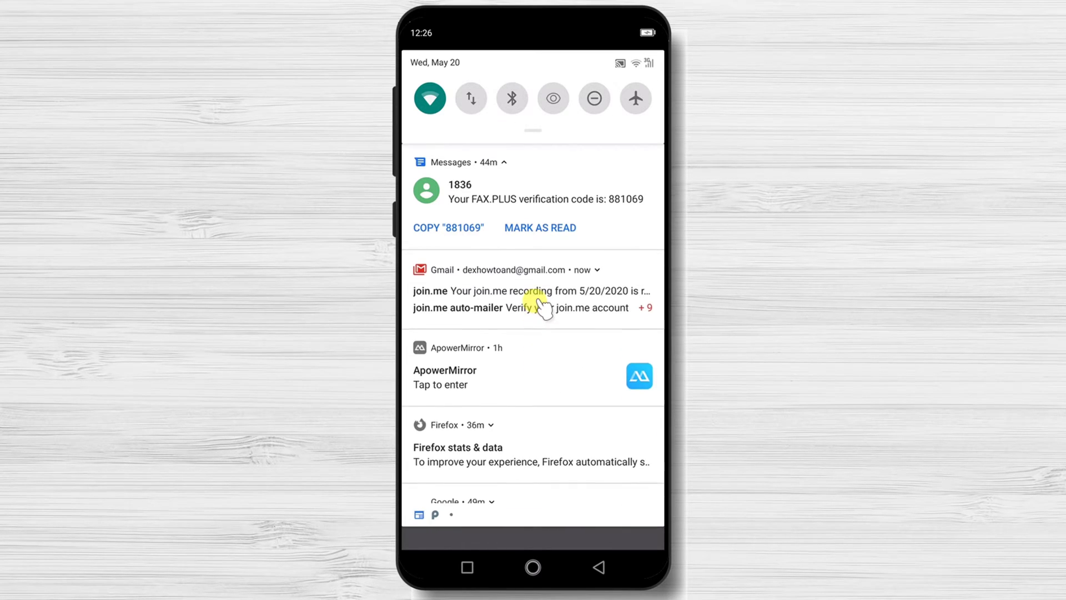
{"action": "left_click", "coordinate": [534, 294]}
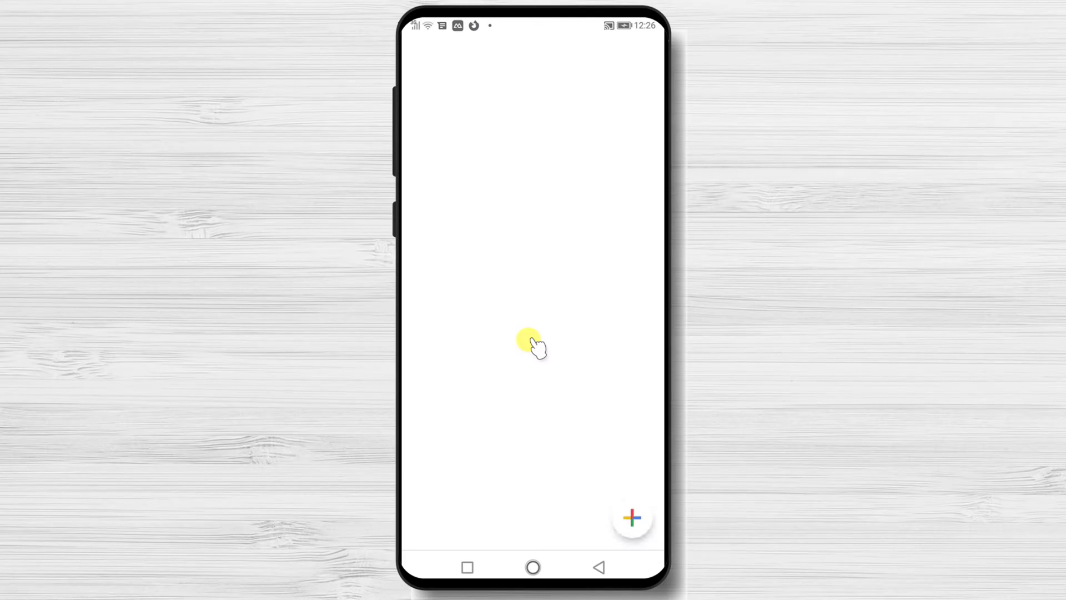
{"action": "left_click", "coordinate": [552, 193]}
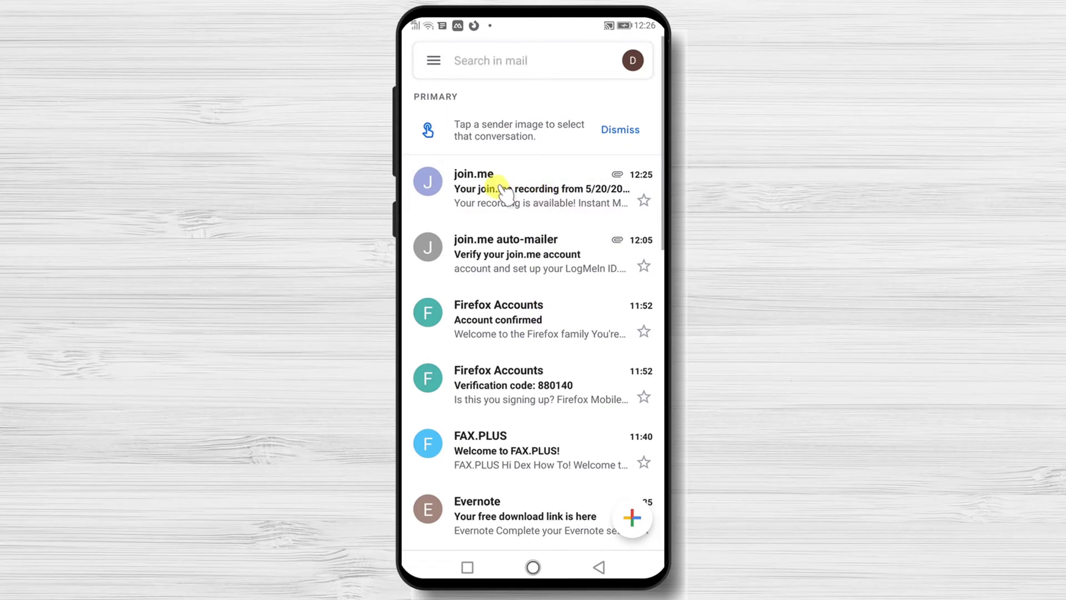